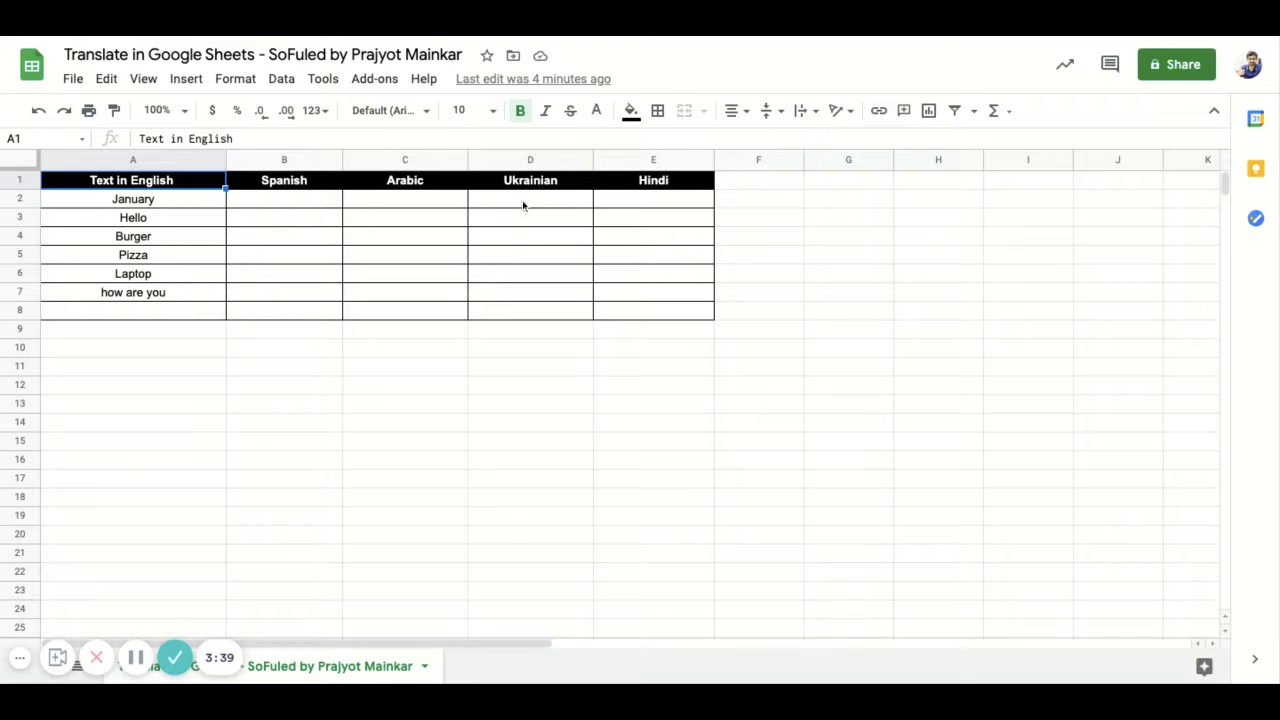
- Enter =GOOGLETRANSLATE(A2,"en","es") in B2 of the Spanish column and fill the formula down to B7
click(318, 206)
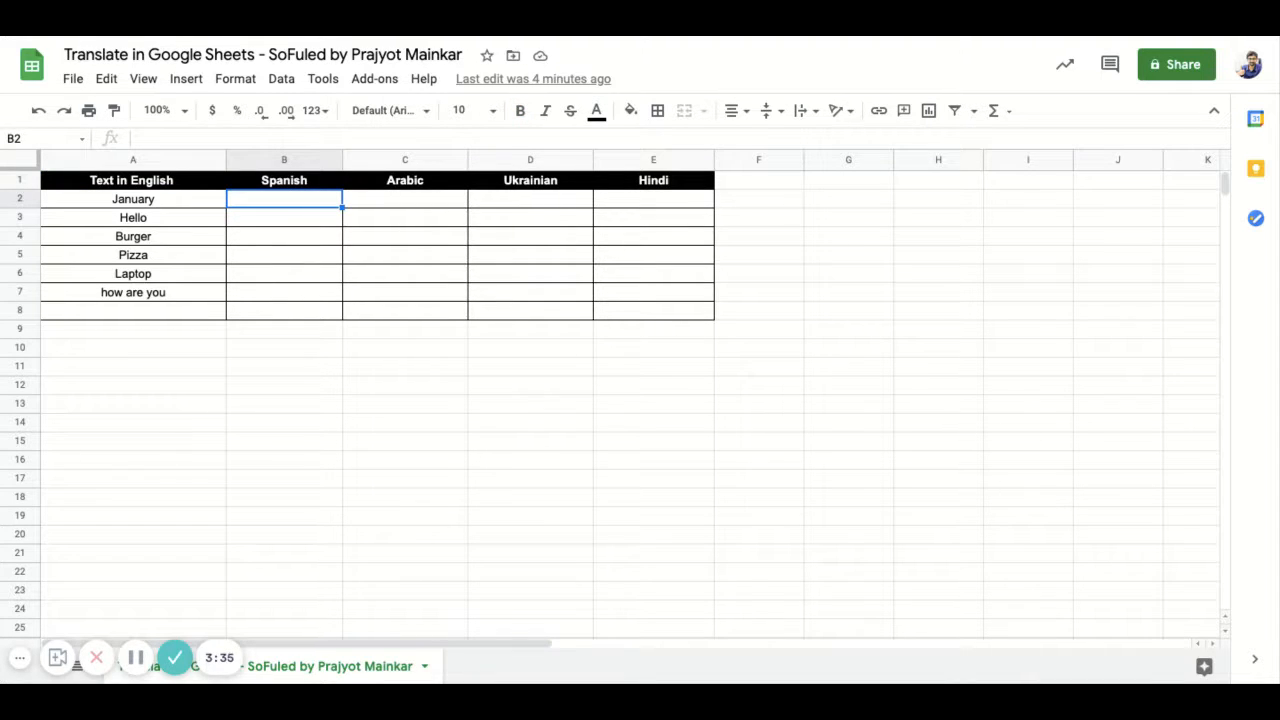
text(=goo)
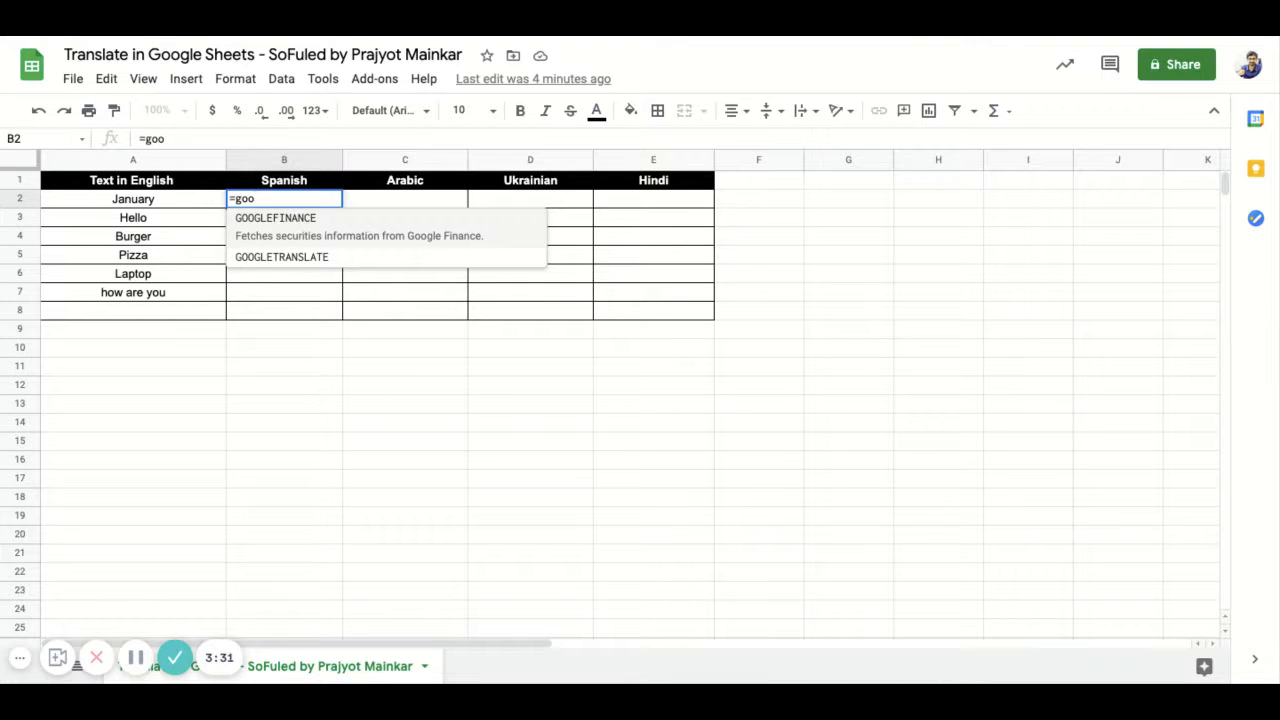
key(Down)
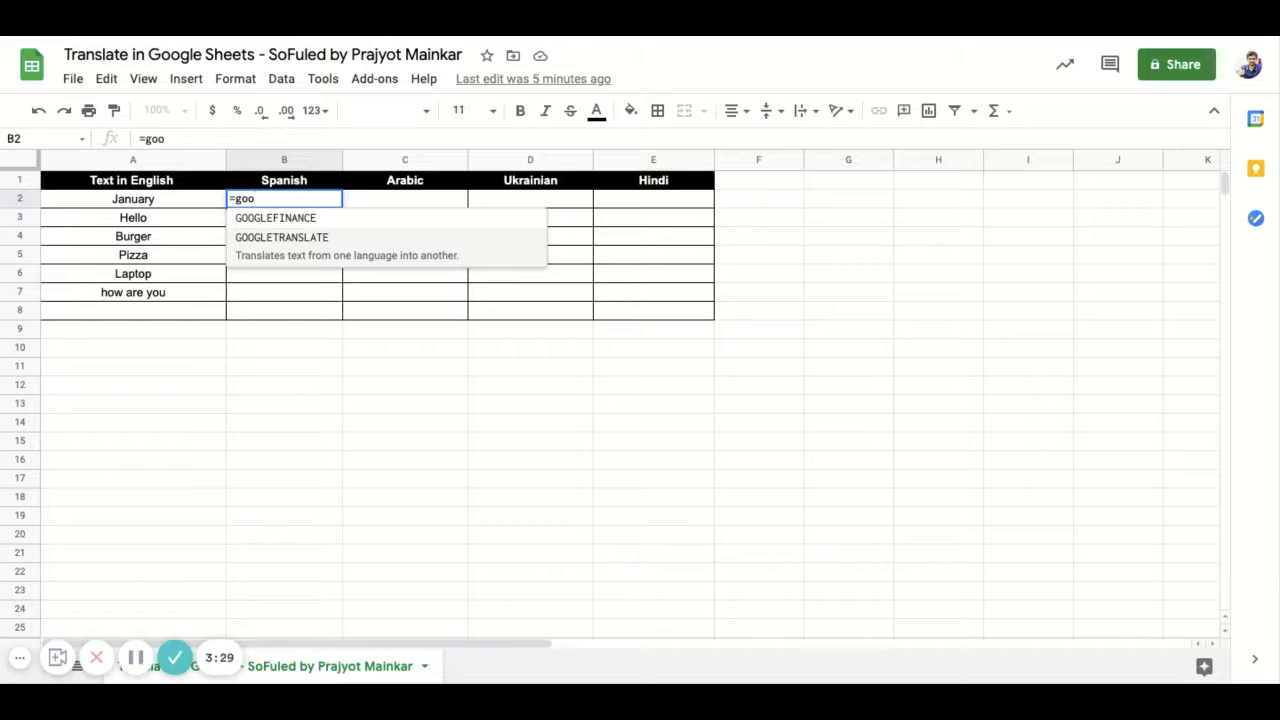
key(Tab)
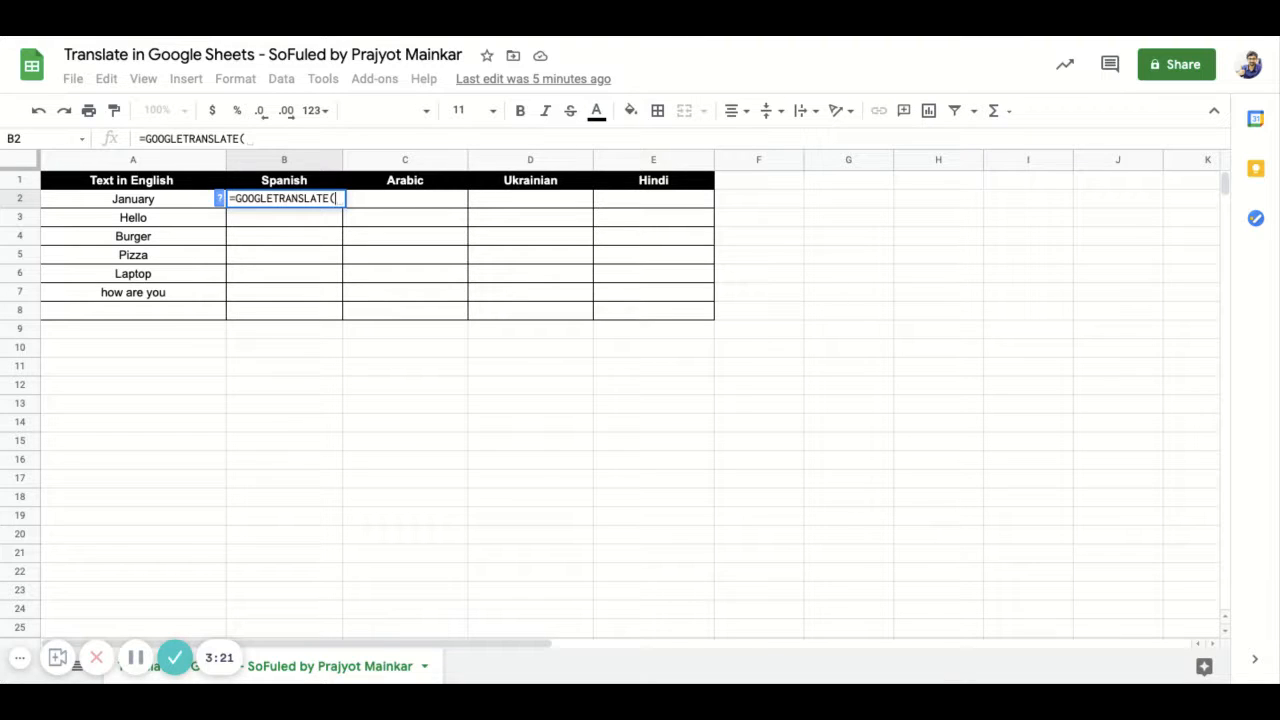
click(136, 201)
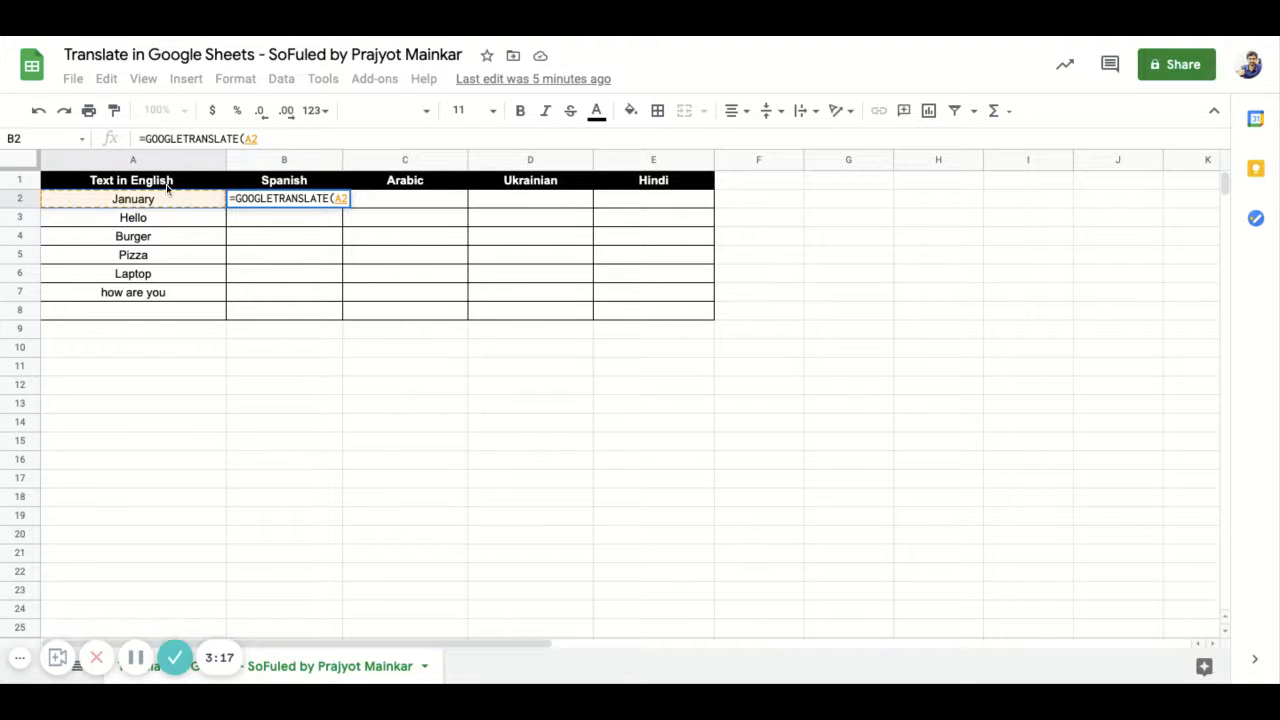
text(,)
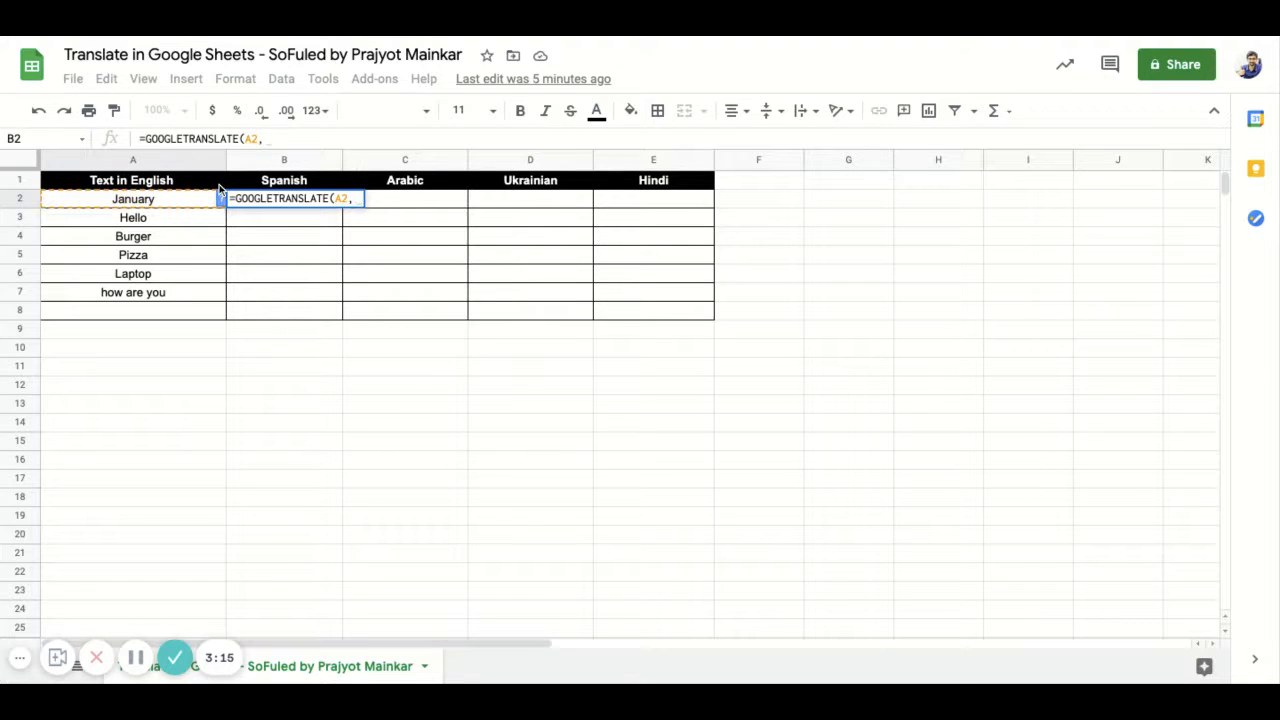
text(")
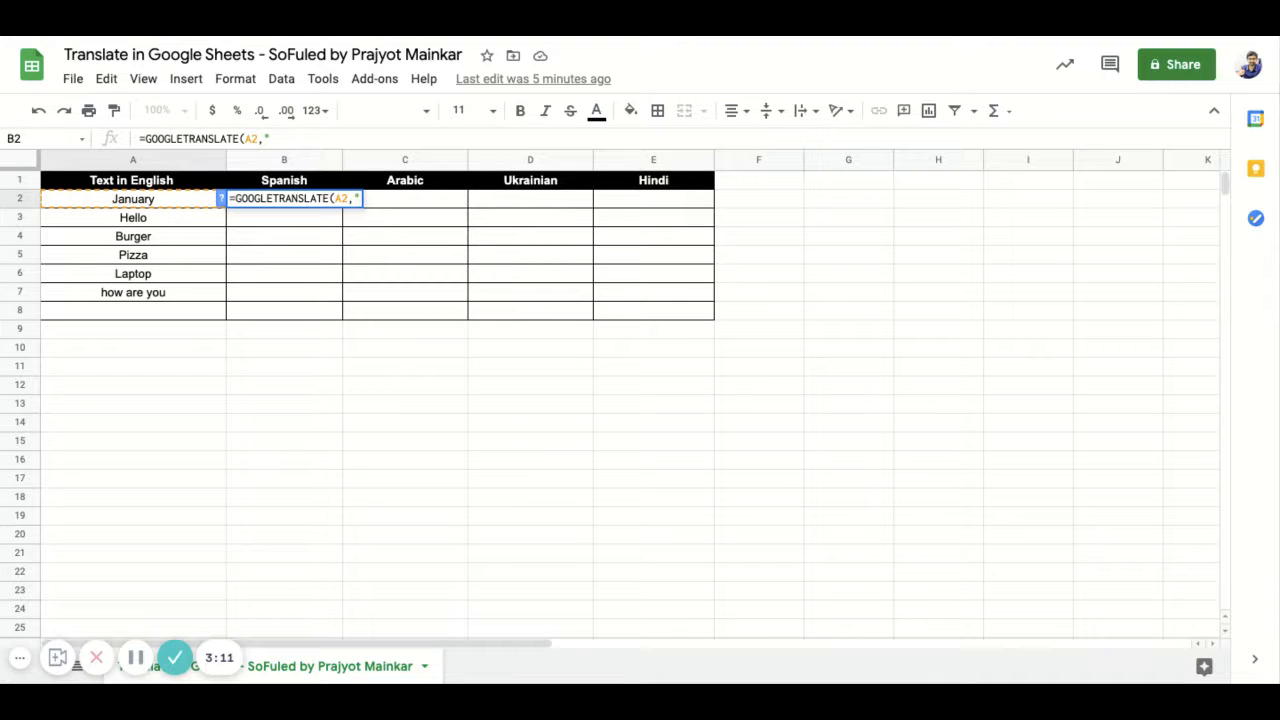
text(en")
text(,)
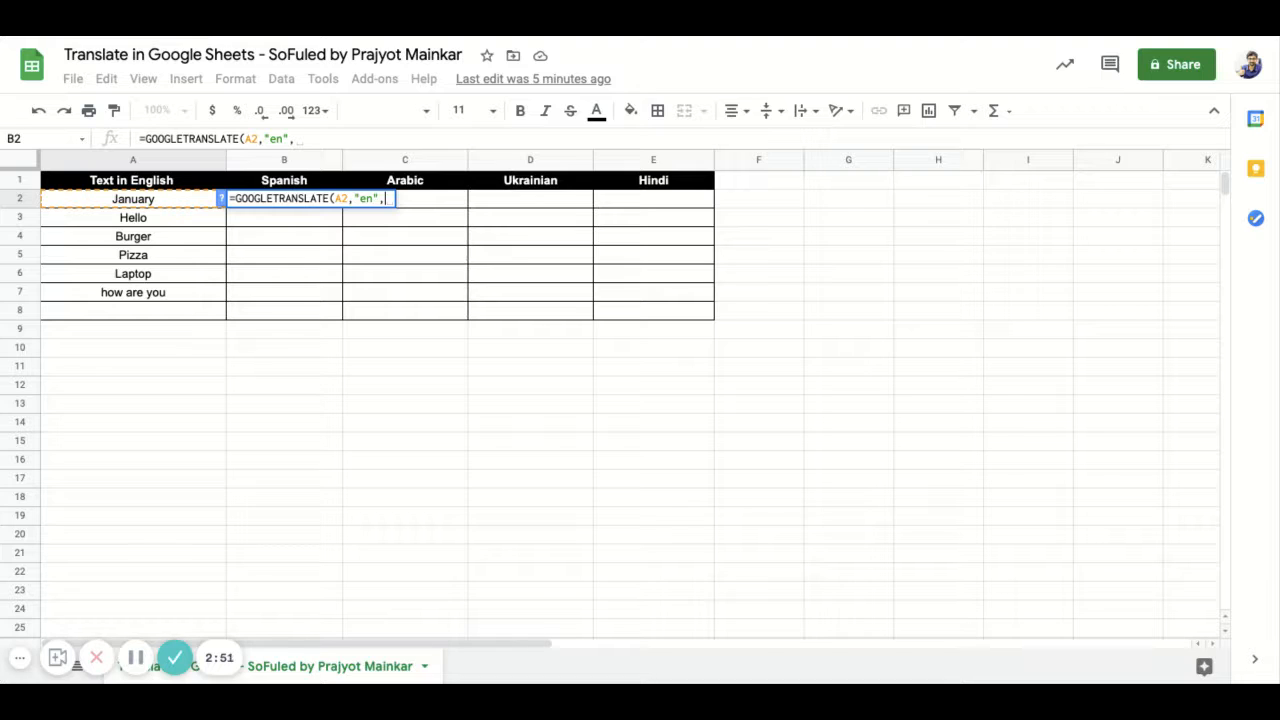
text("es"))
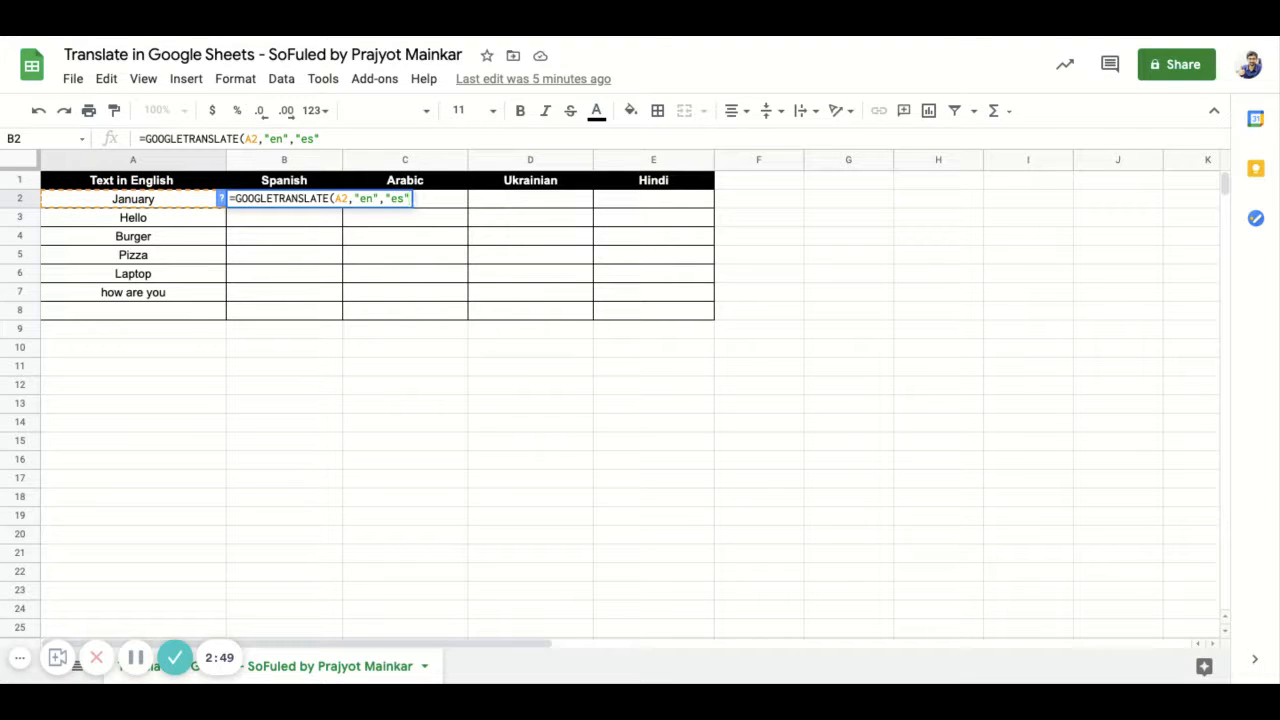
key(Return)
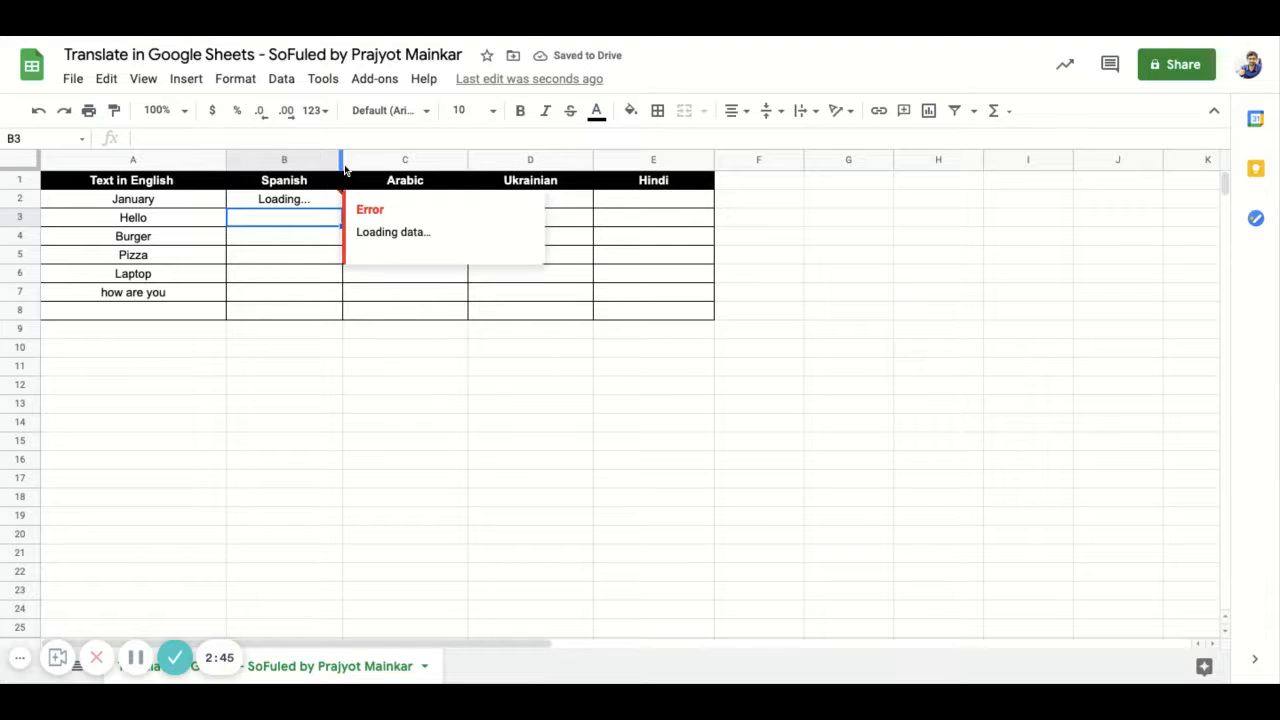
click(302, 203)
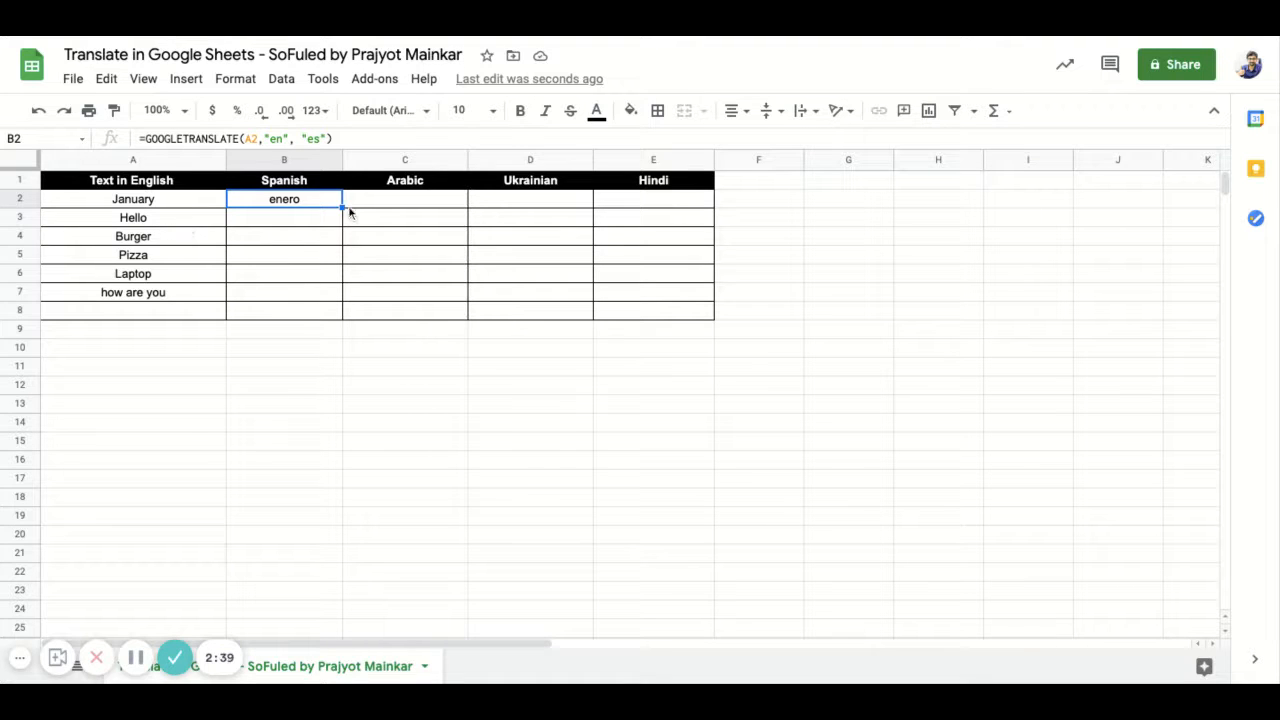
drag(341, 207, 338, 298)
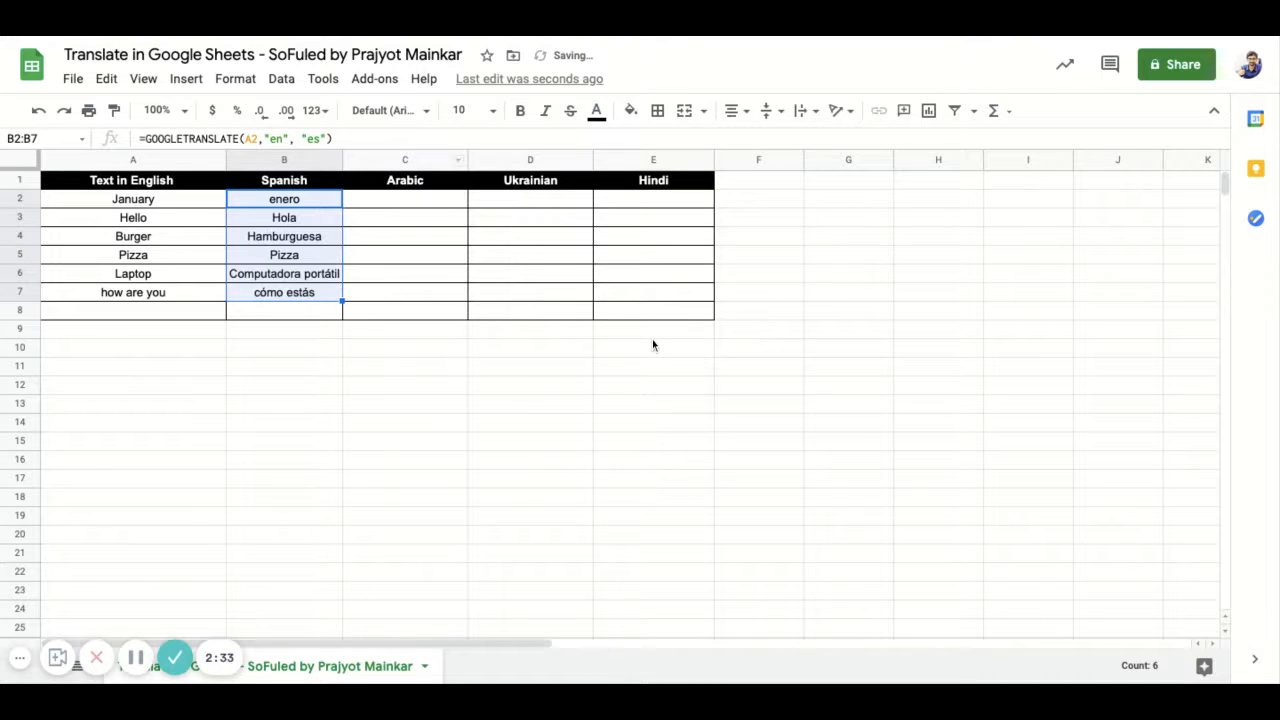
- Replace the English text in A3 with "Where is this"
click(174, 216)
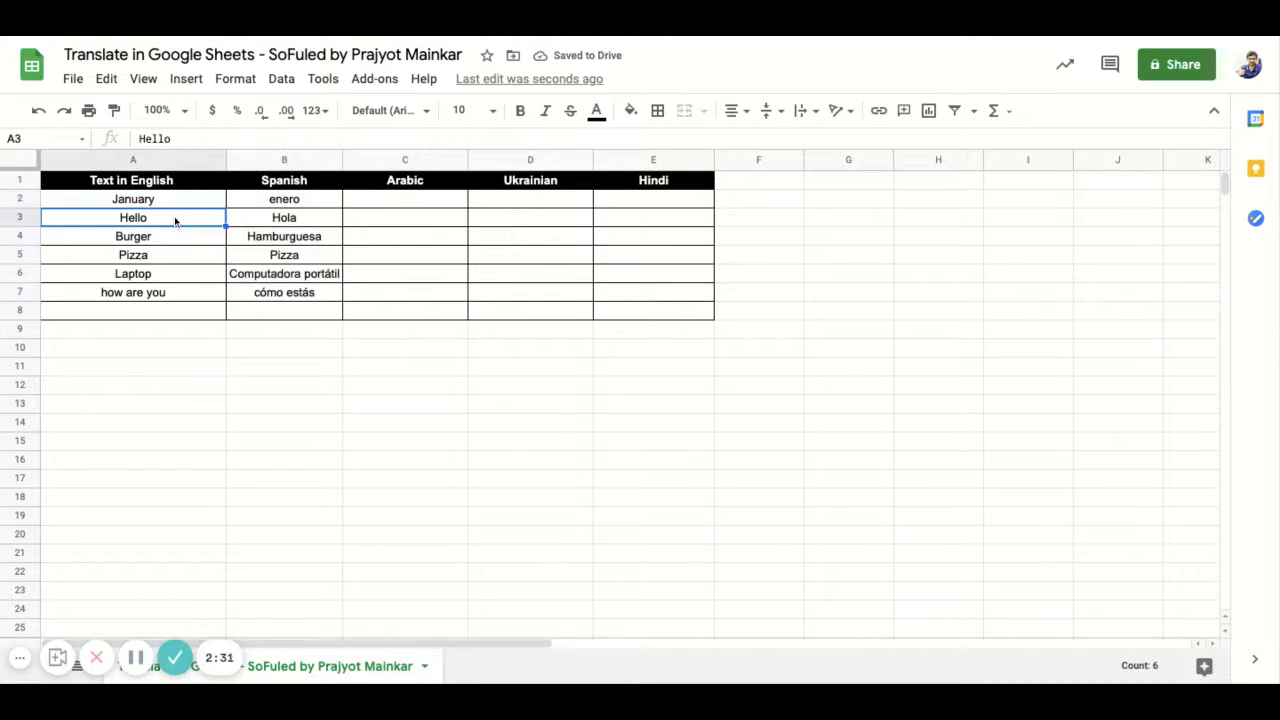
text(Where is this)
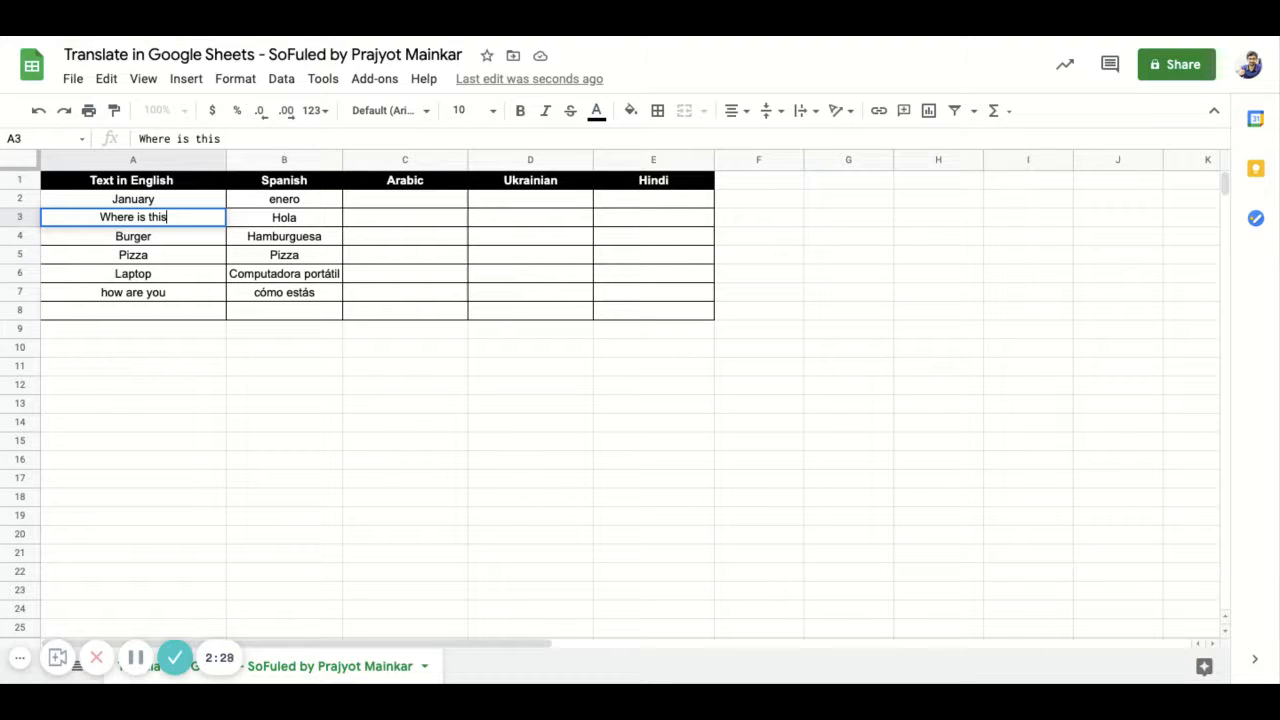
key(Return)
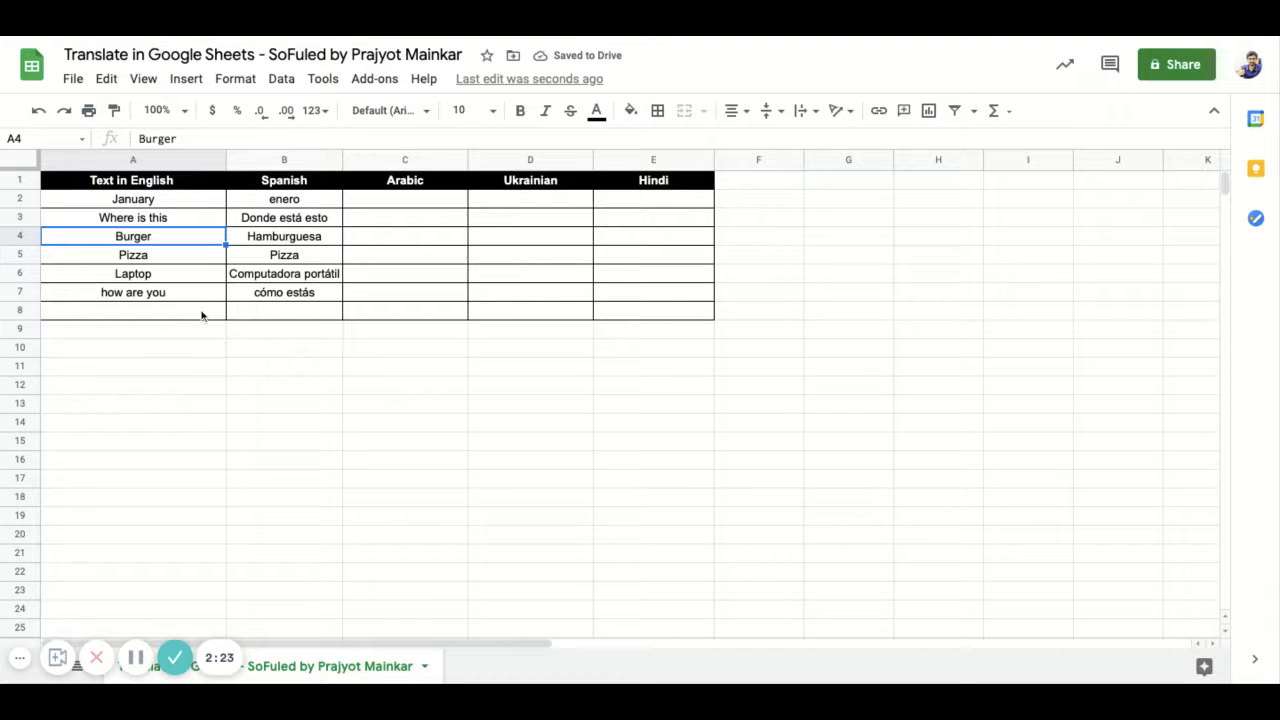
- Enter =GOOGLETRANSLATE(A2,"en","ar") in C2 of the Arabic column and fill the formula down to C7
click(414, 207)
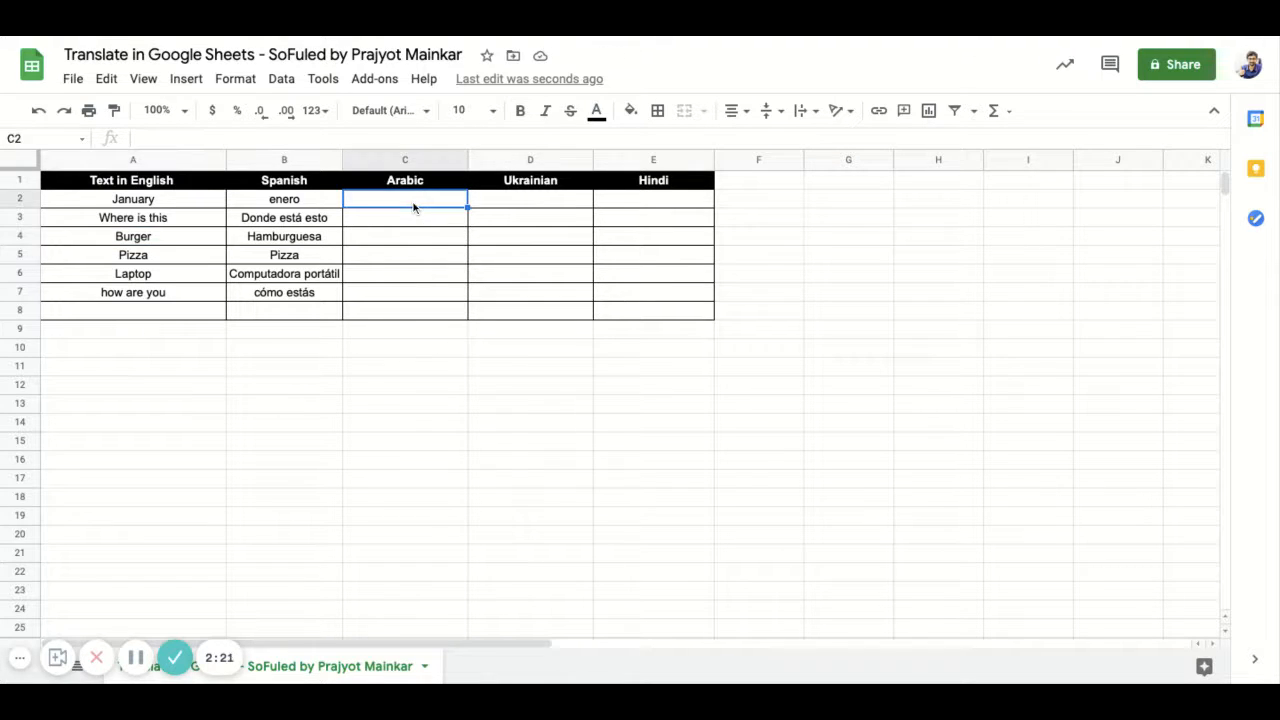
text(=google)
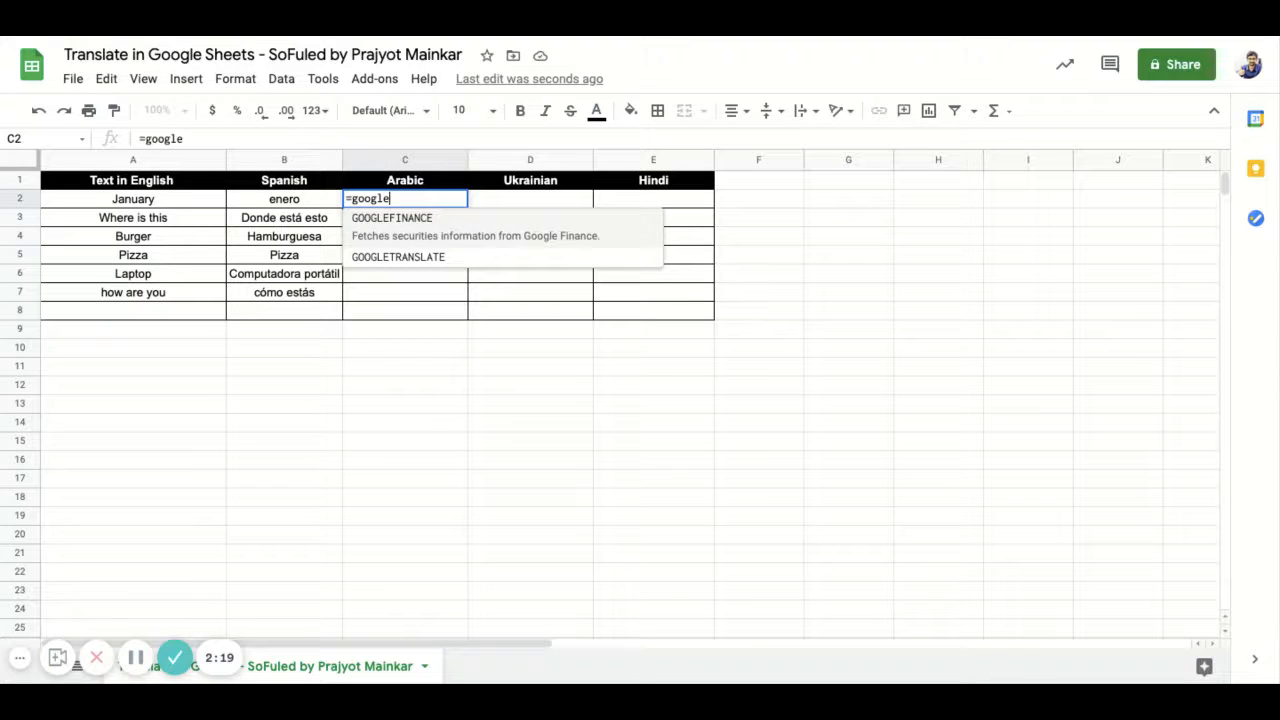
key(Down)
key(Tab)
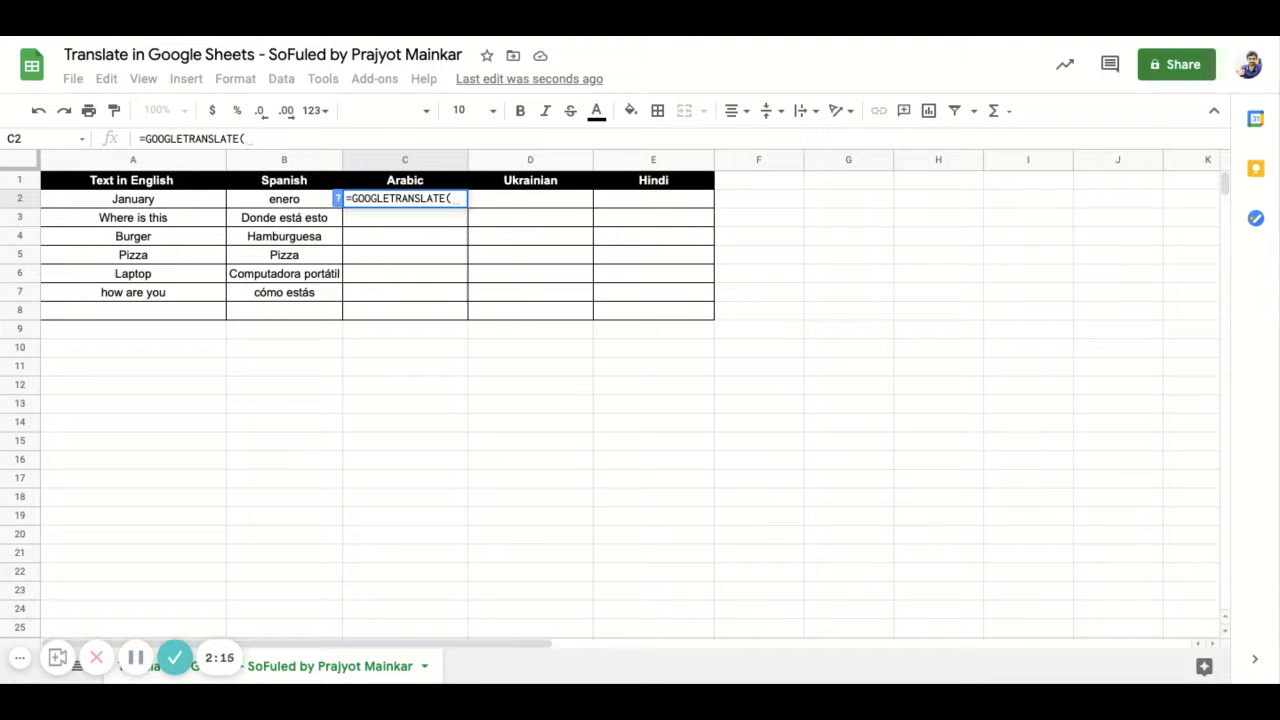
click(155, 204)
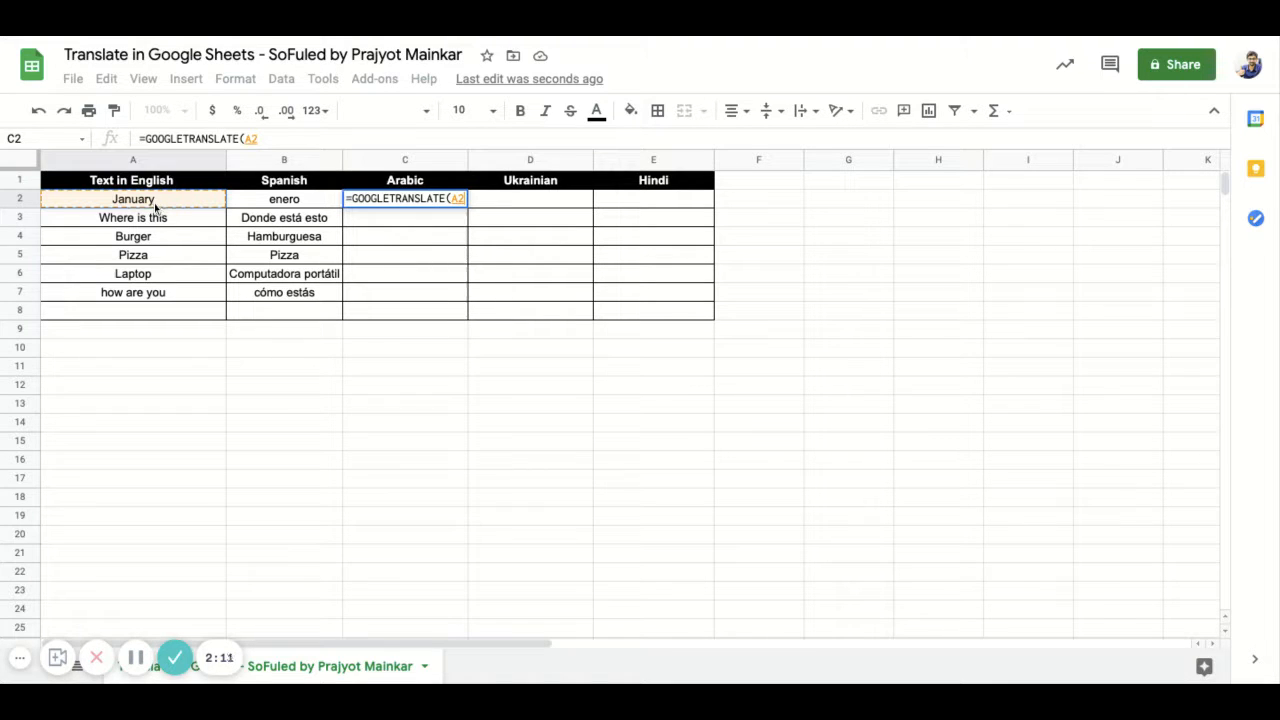
text(,"e)
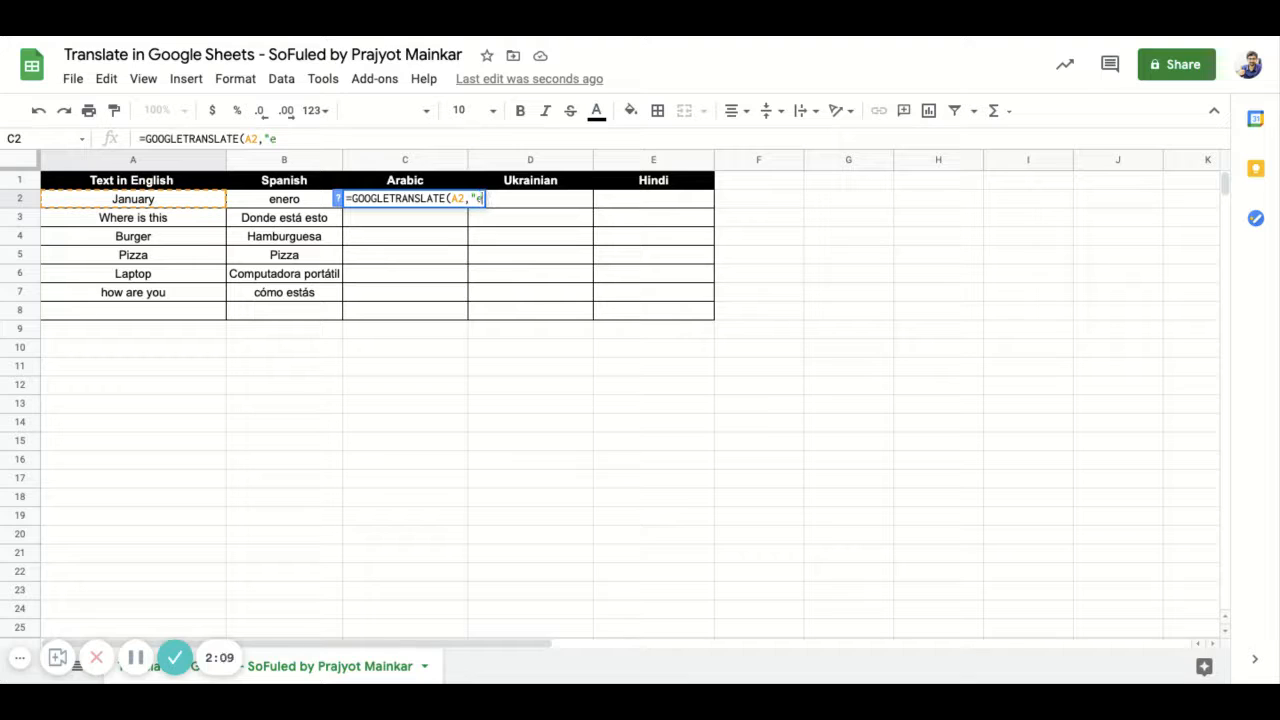
text(n","ar"))
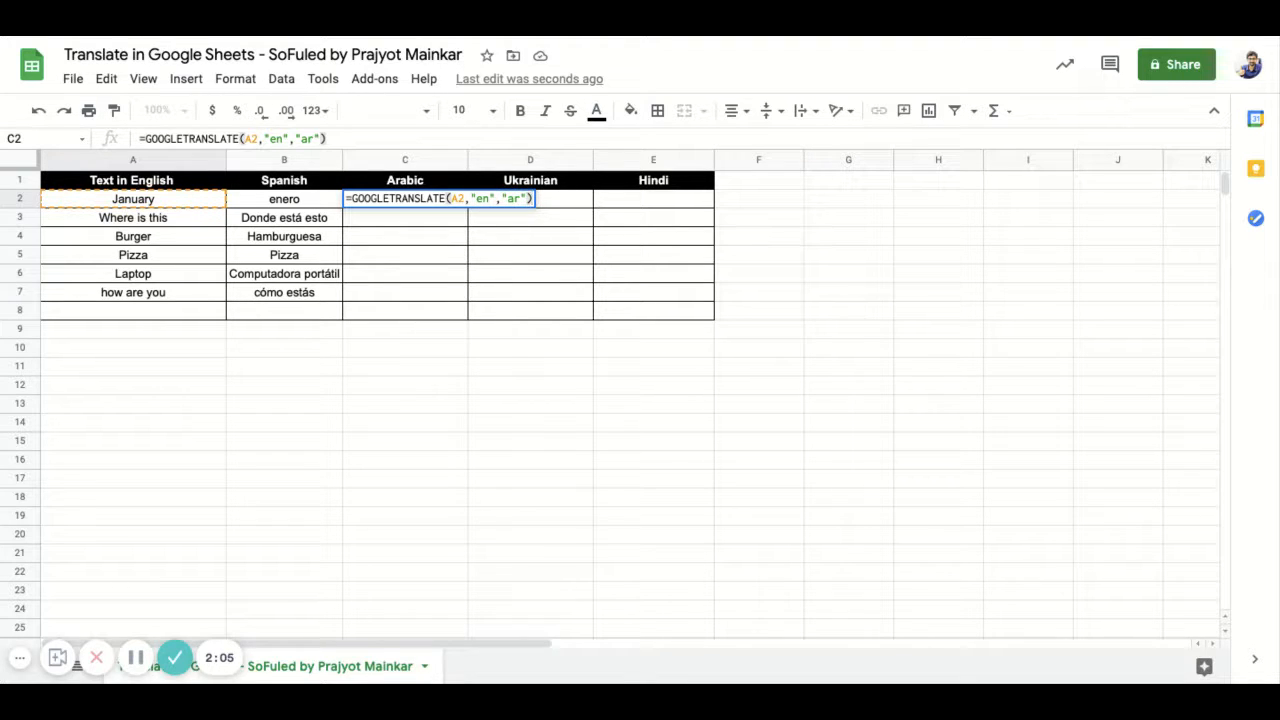
key(Return)
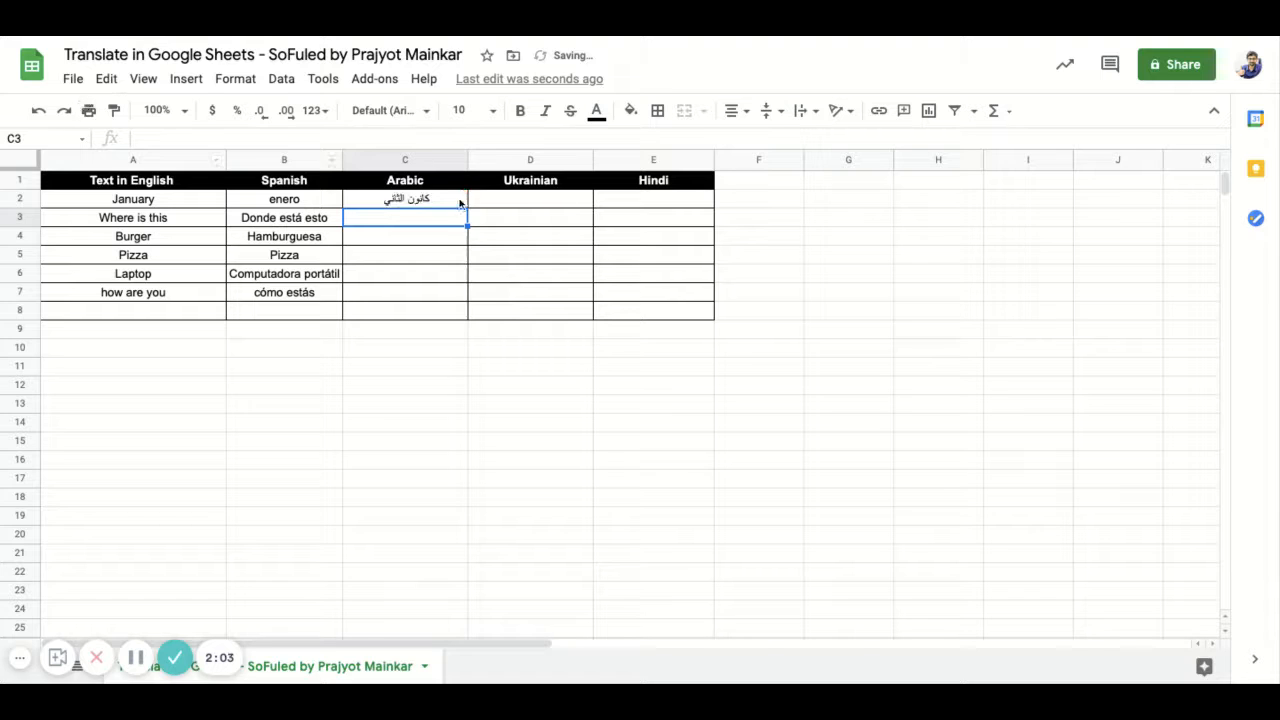
click(461, 202)
drag(466, 206, 454, 294)
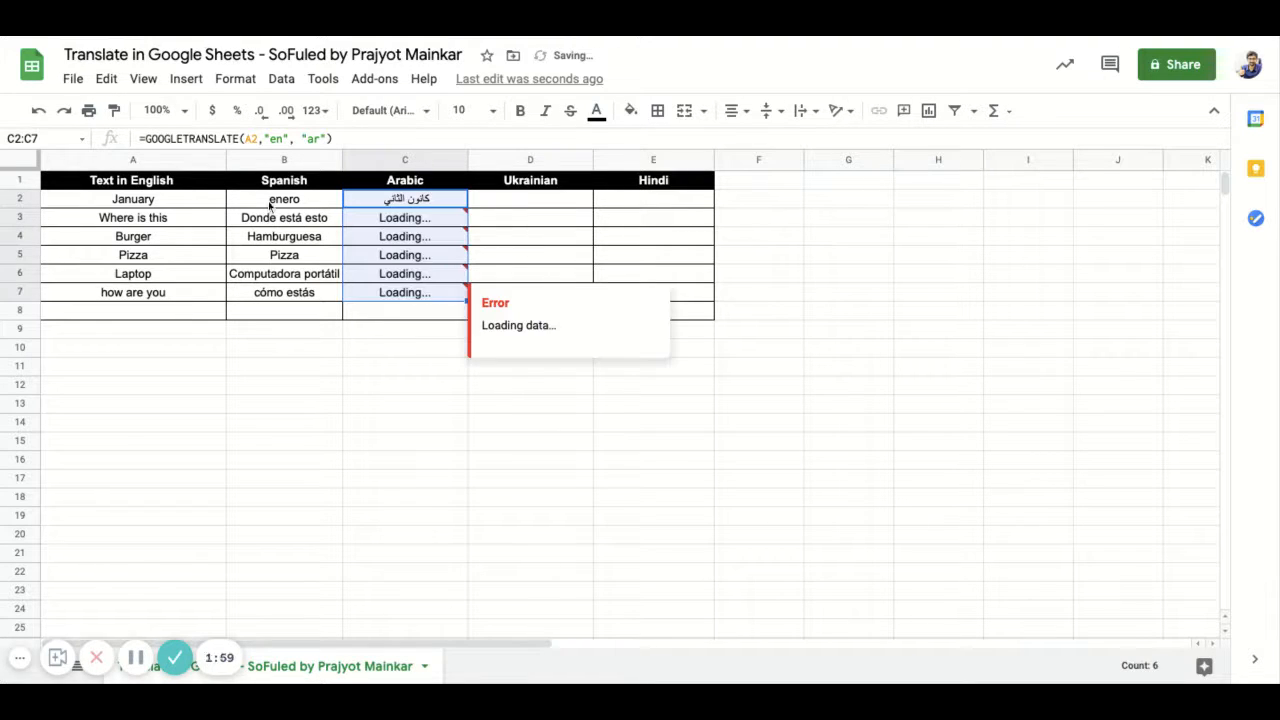
click(501, 203)
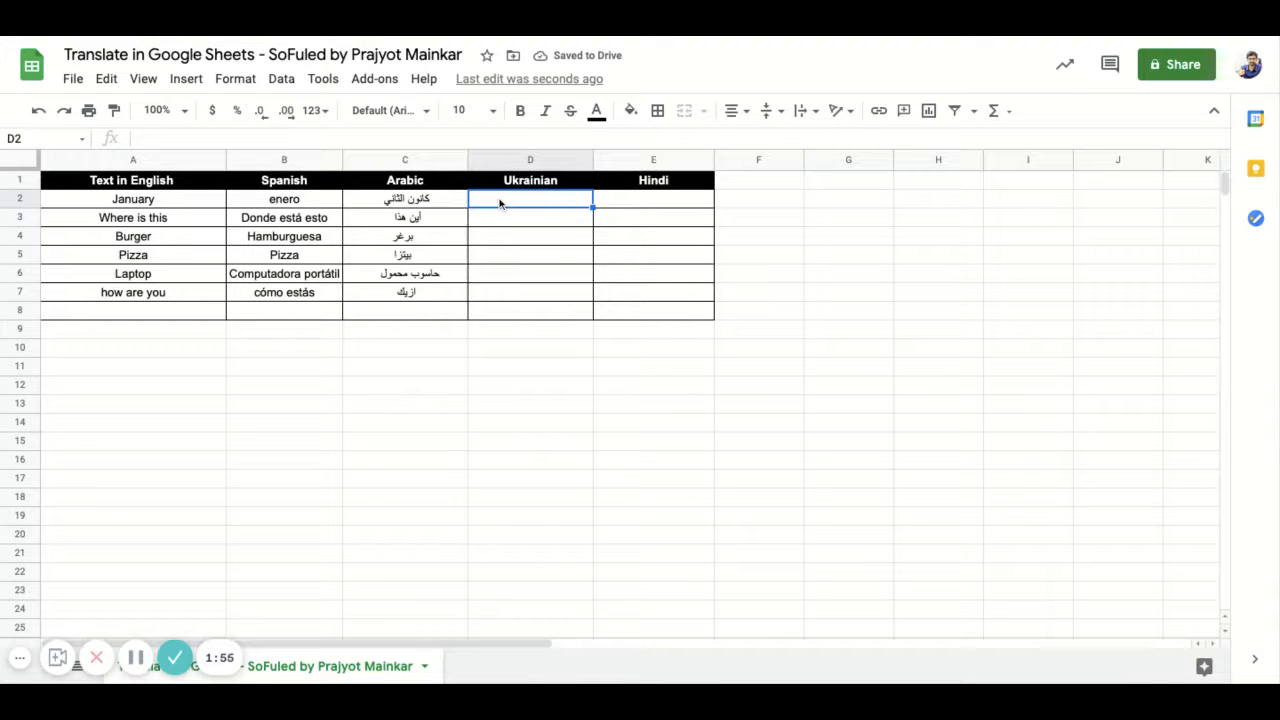
text(=goo)
key(Down)
key(Tab)
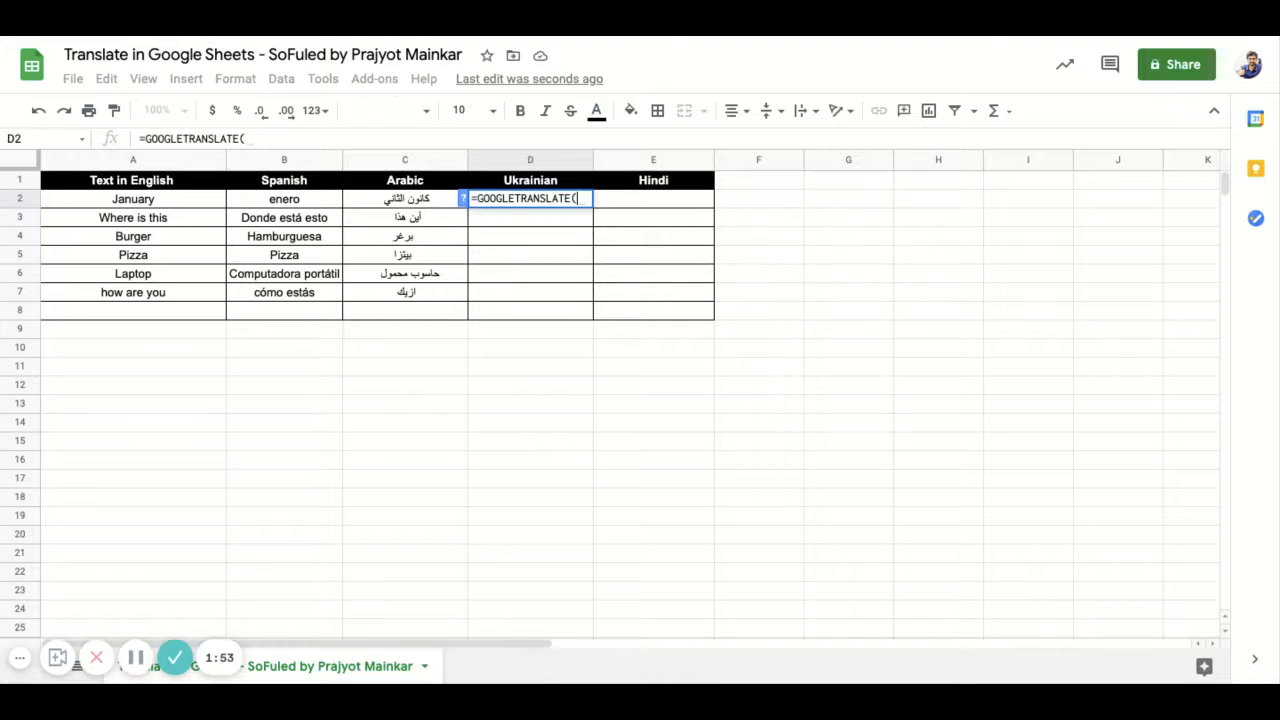
text(A2,")
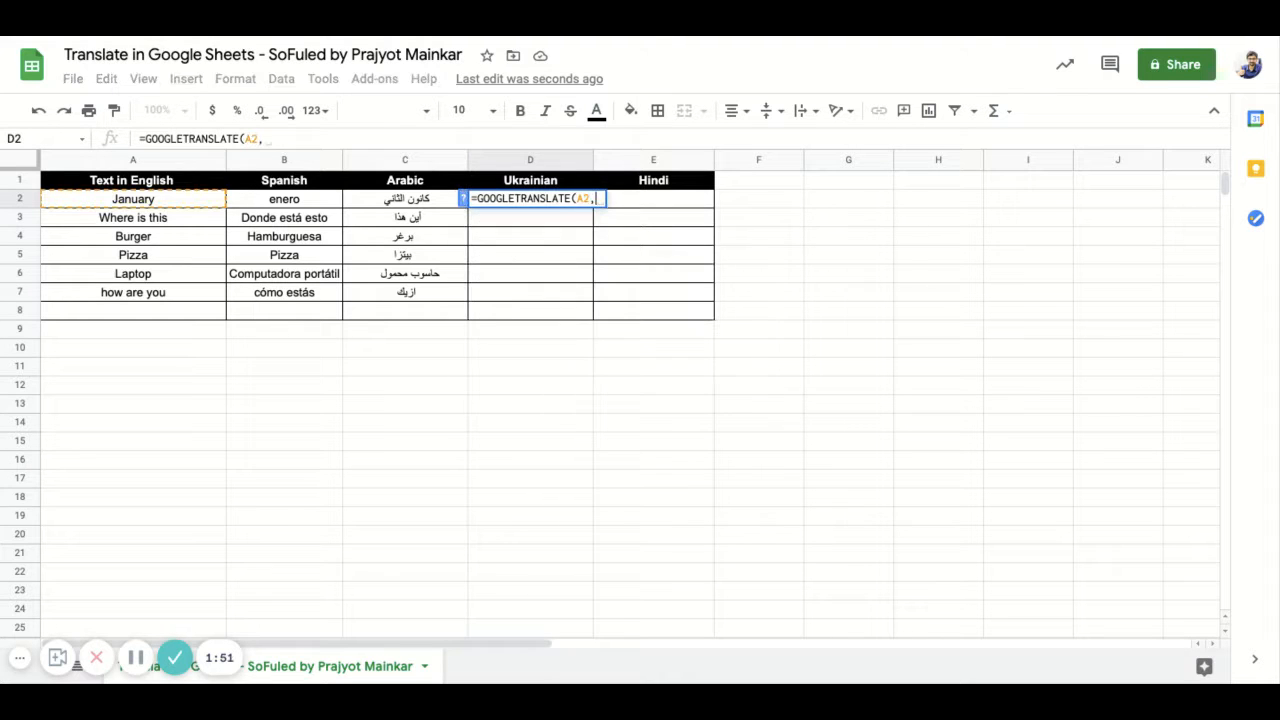
key(shift+Return)
text(e)
key(BackSpace)
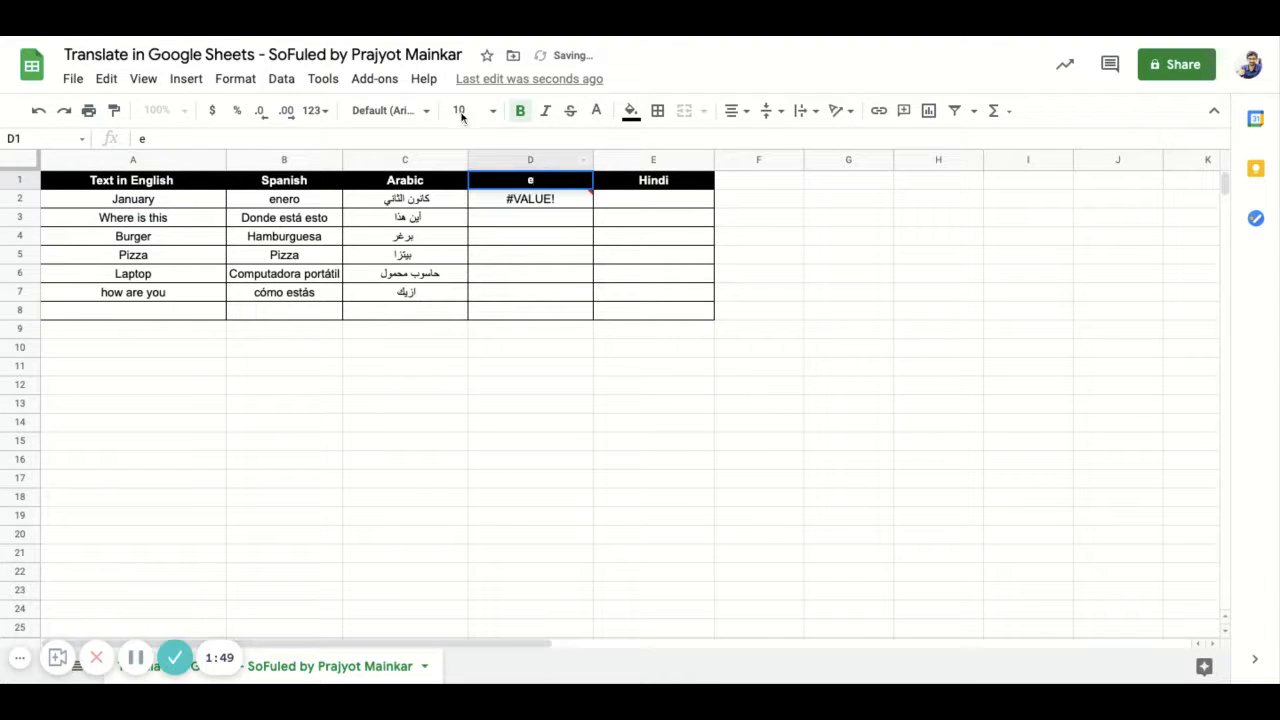
click(536, 204)
key(ctrl+z)
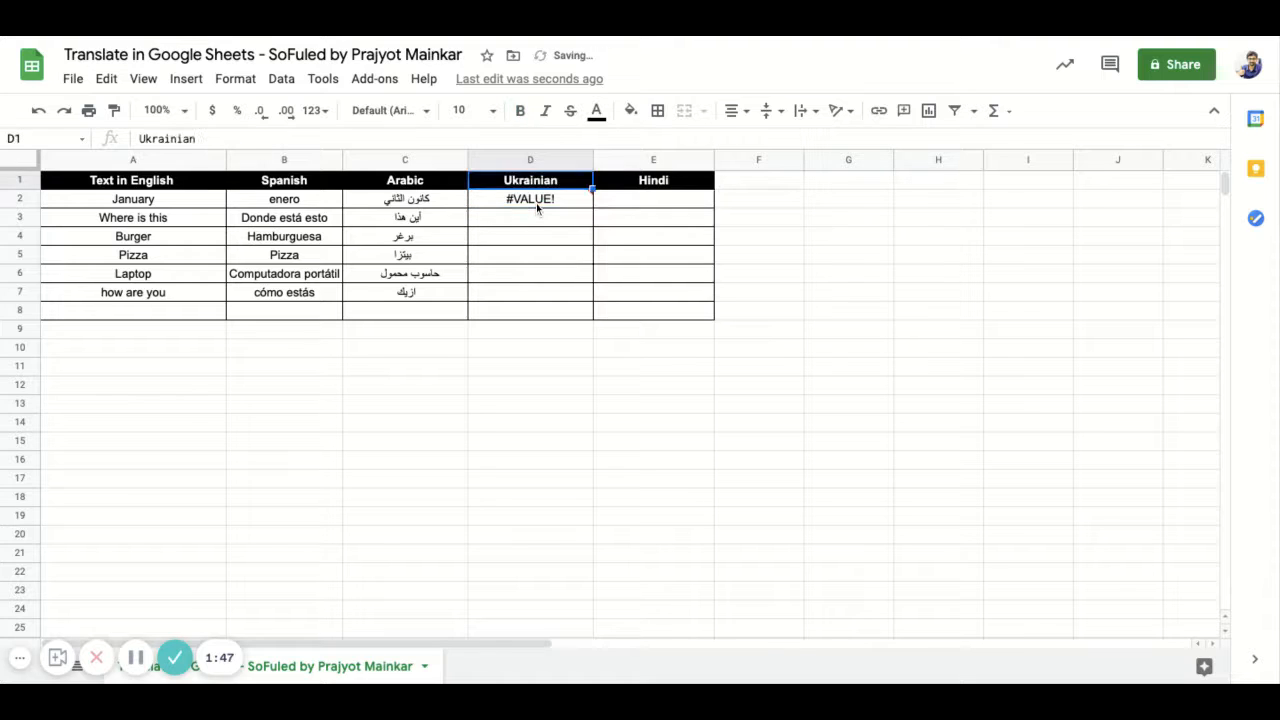
- Enter the formula =GOOGLETRANSLATE(A2, "En","uk") in D2 of the Ukrainian column
click(536, 203)
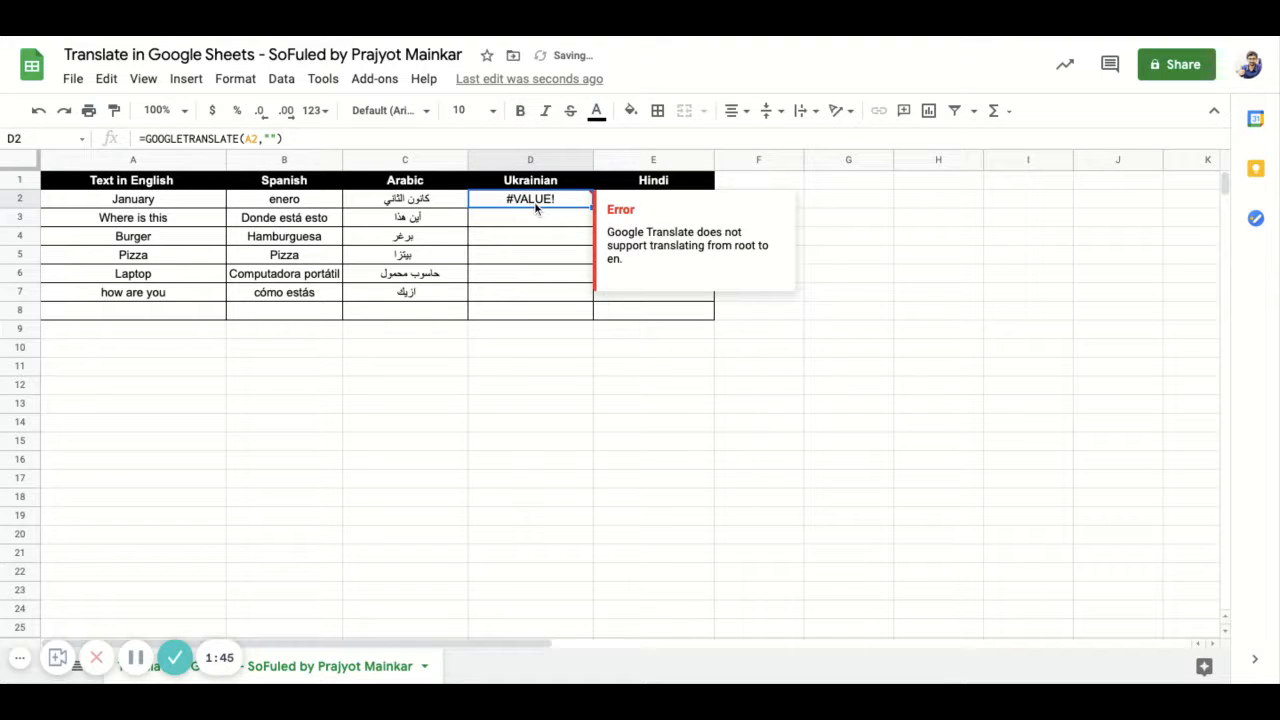
text(=Google)
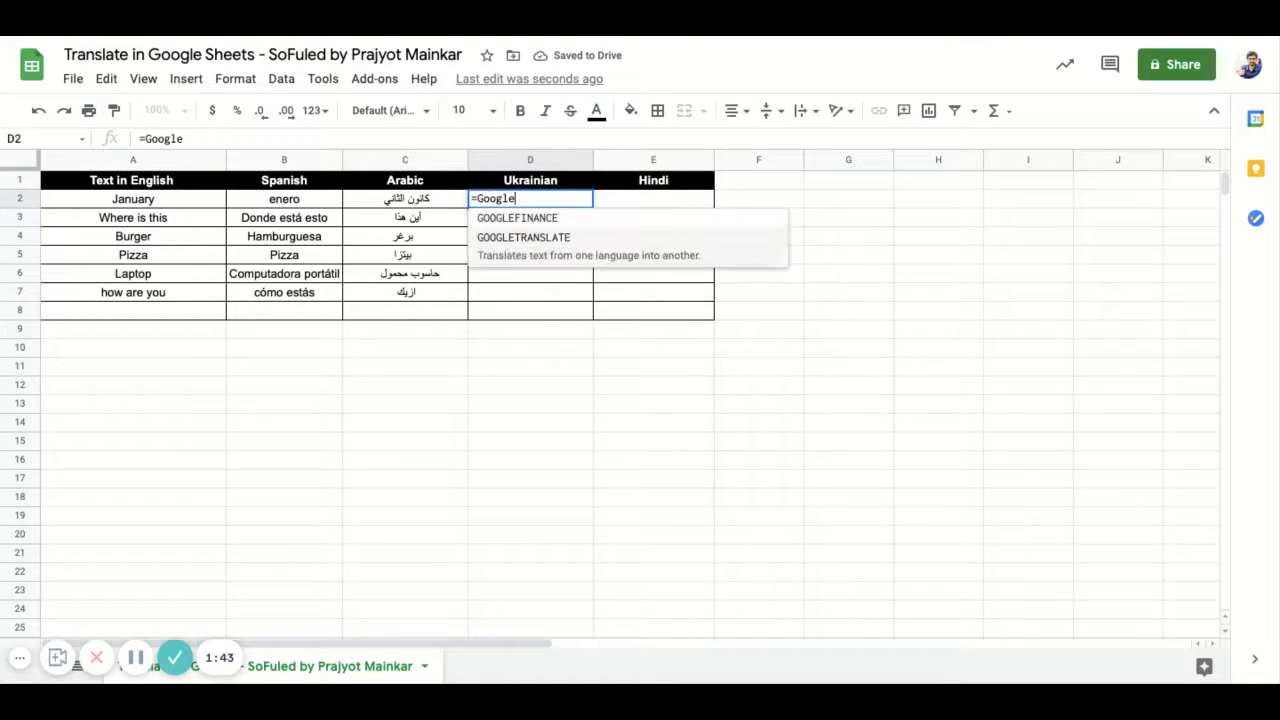
key(Tab)
text(A)
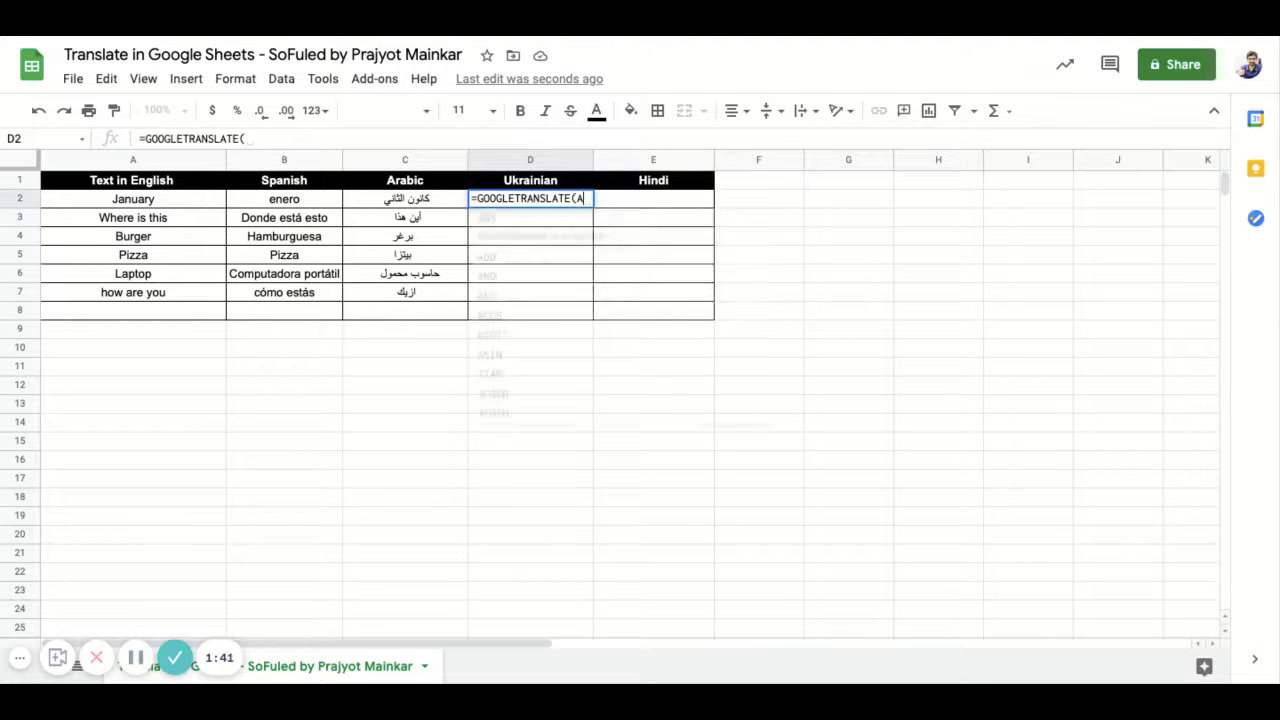
text(2, "E)
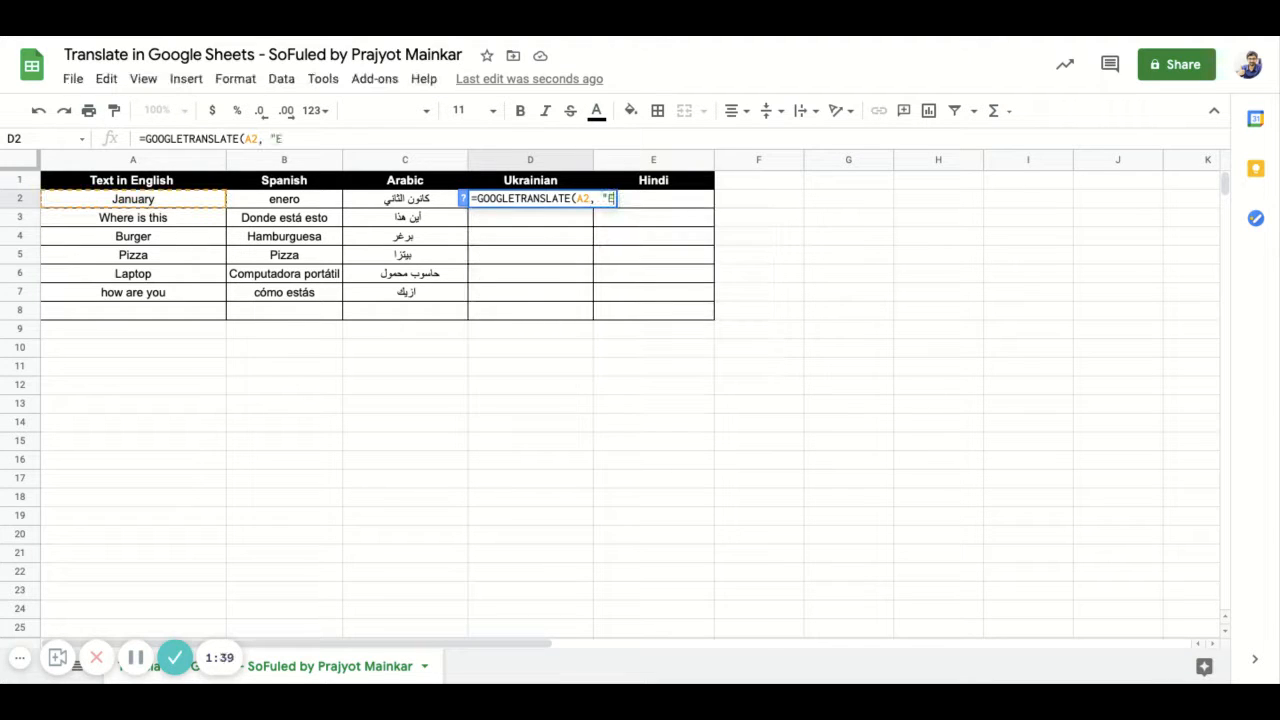
text(n",)
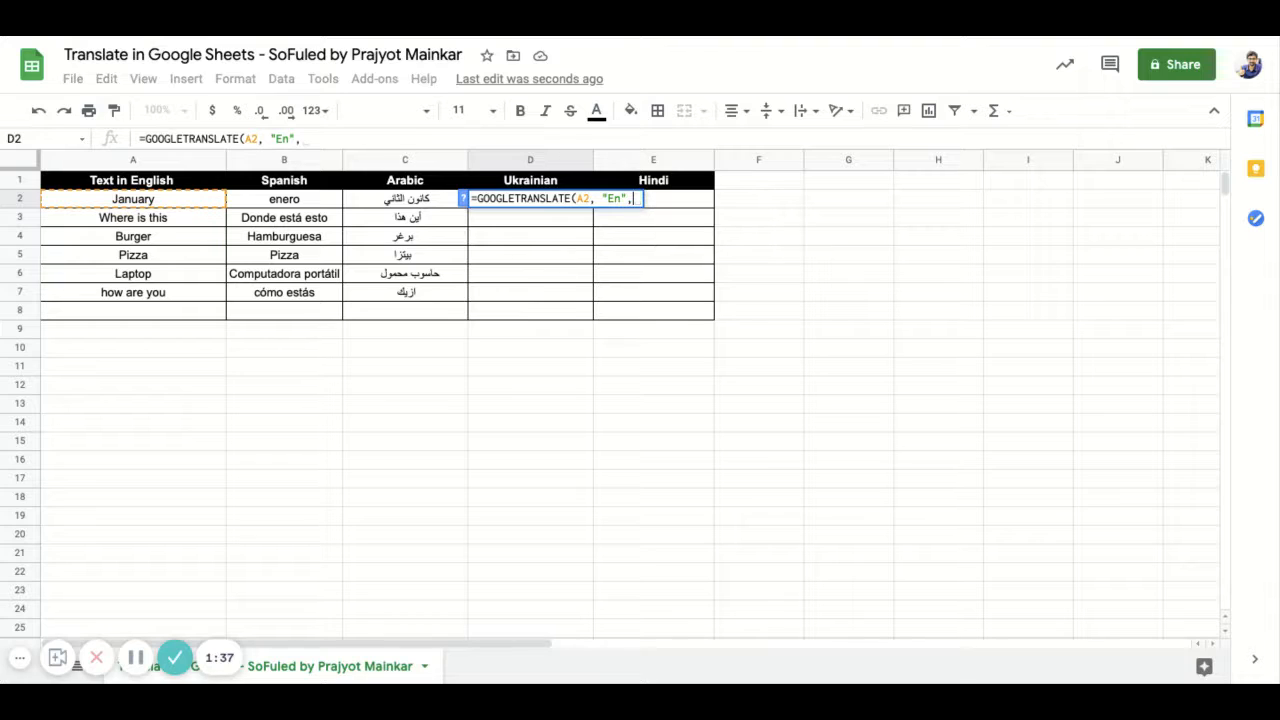
text("u)
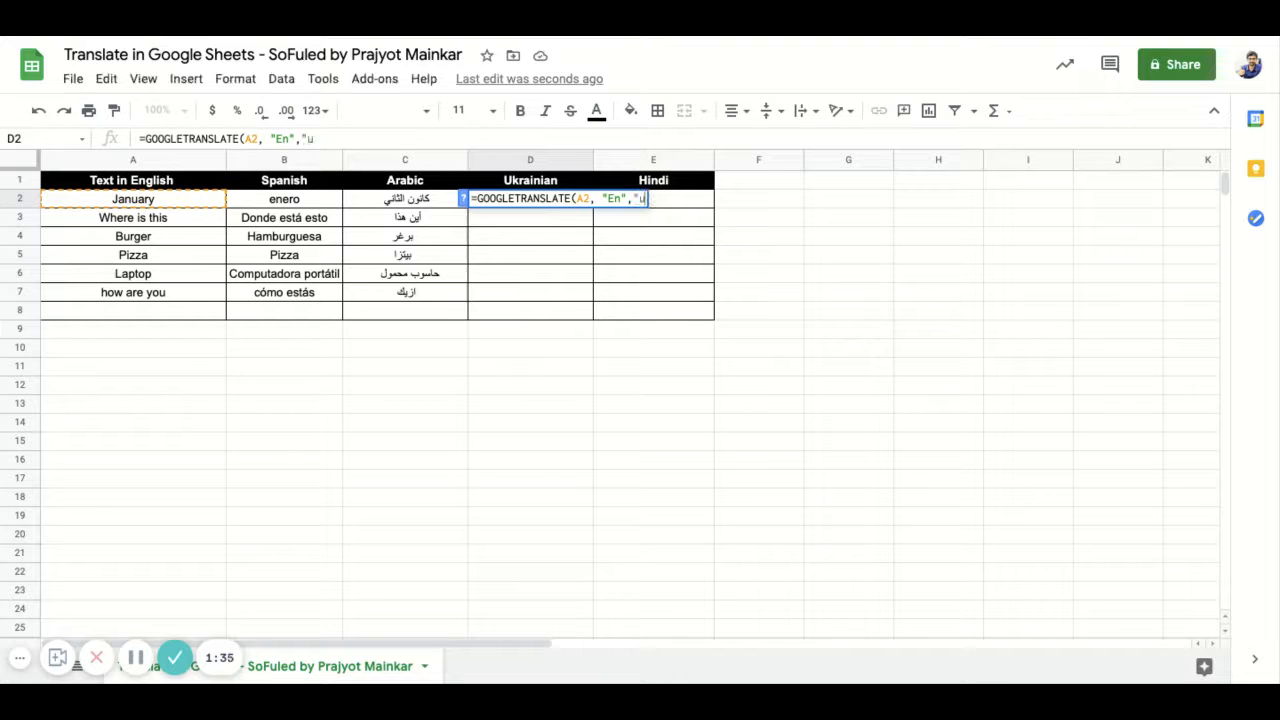
text(k"))
key(Return)
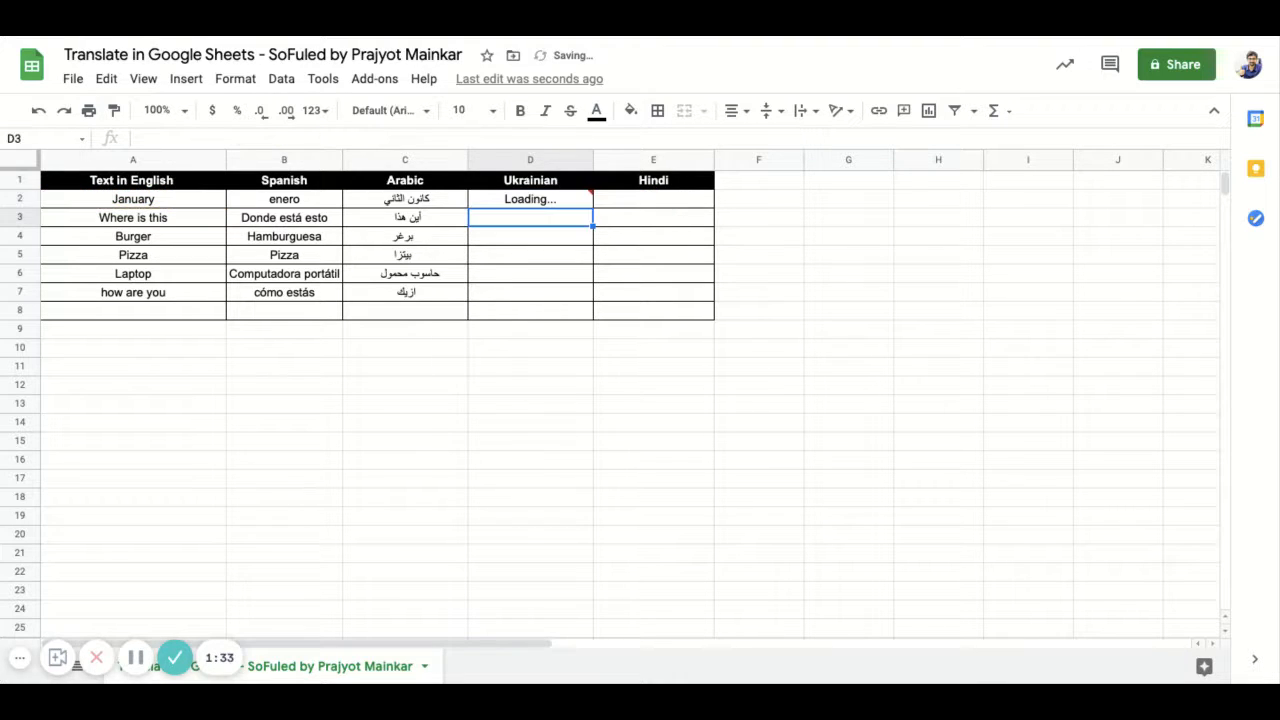
- Fill the Ukrainian translation formula from D2 down to D7 and widen column D to fit its longest text
key(Up)
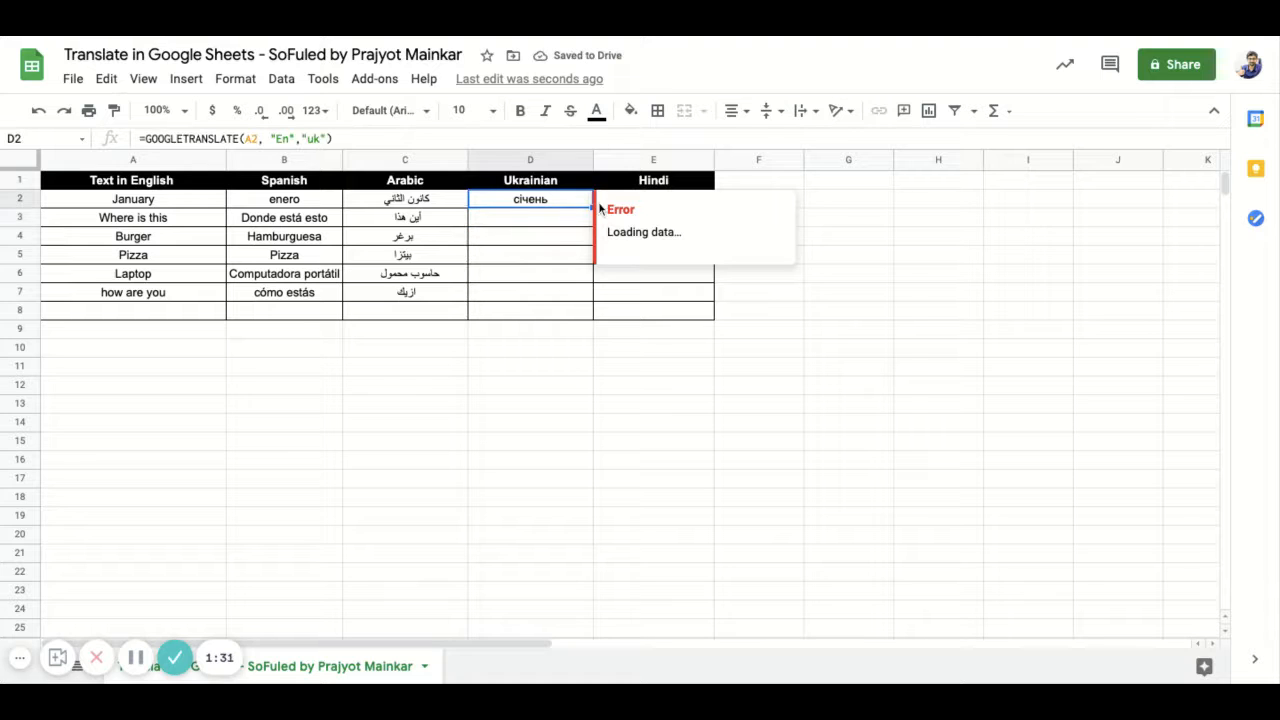
drag(591, 206, 590, 208)
drag(591, 206, 590, 298)
click(630, 200)
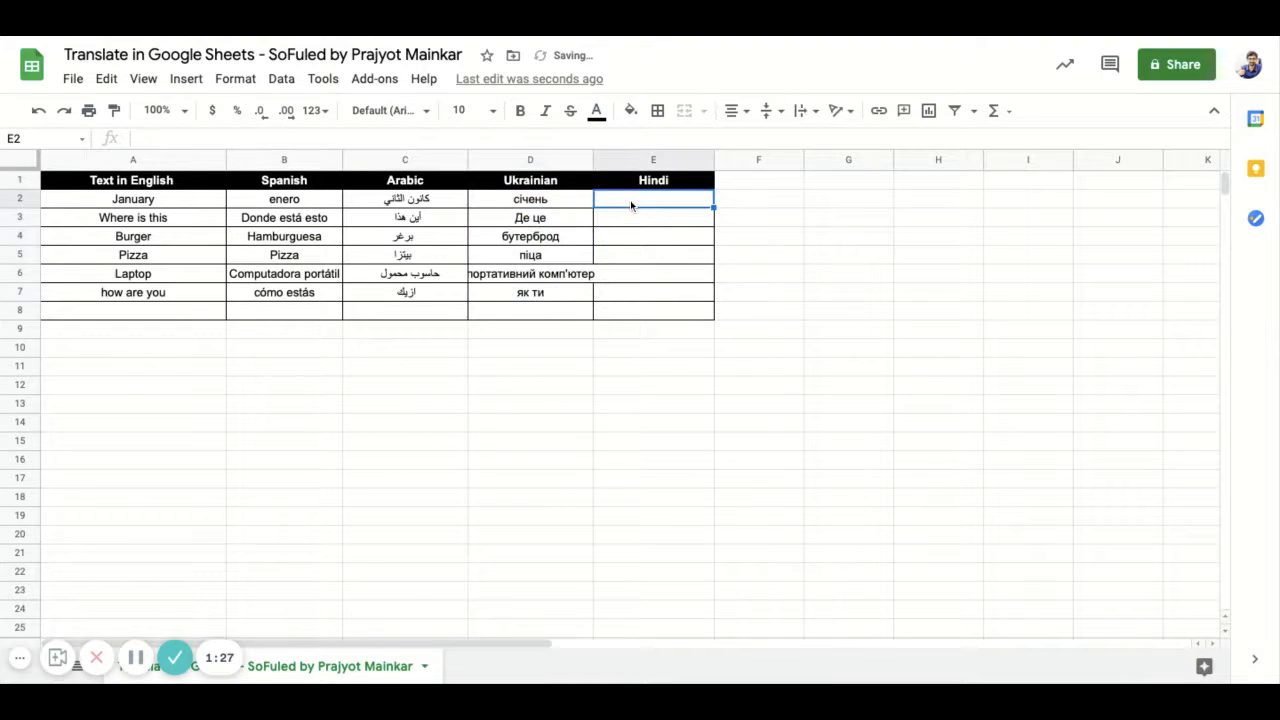
drag(593, 159, 614, 159)
- Enter =GOOGLETRANSLATE(A2,"en","hi") in E2 of the Hindi column and fill the formula down to E7
text(=google)
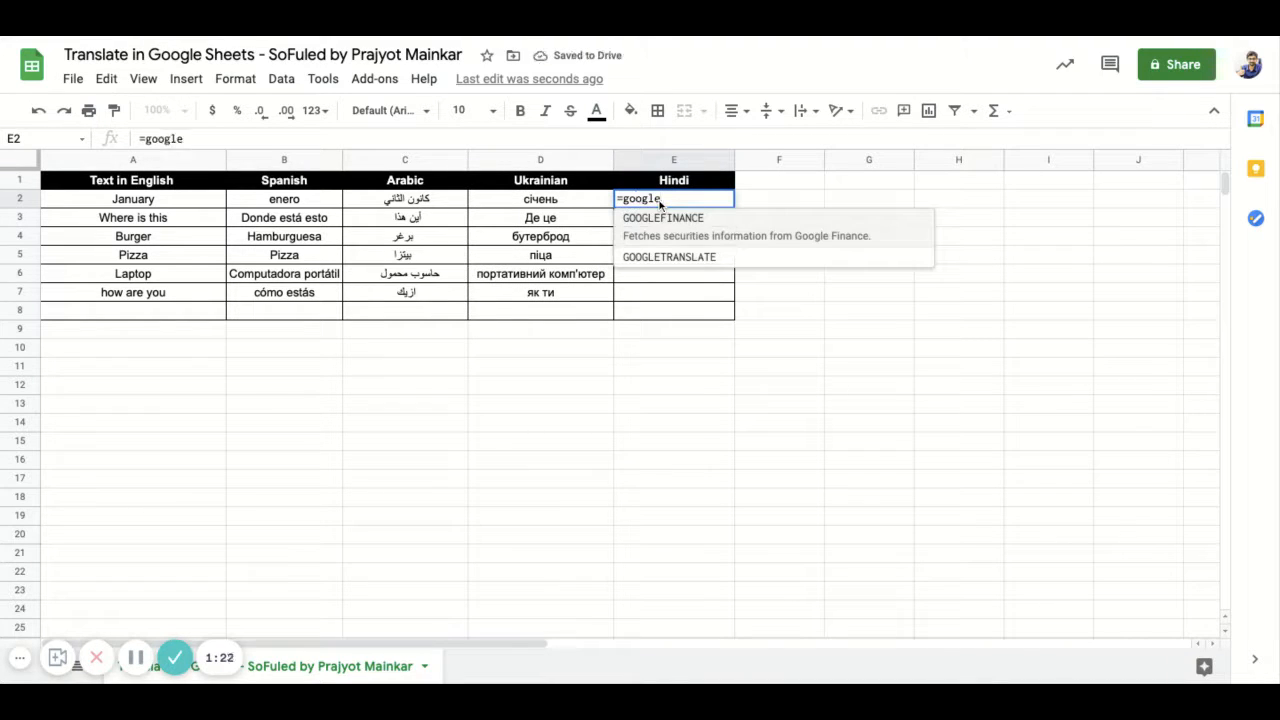
key(Down)
key(Tab)
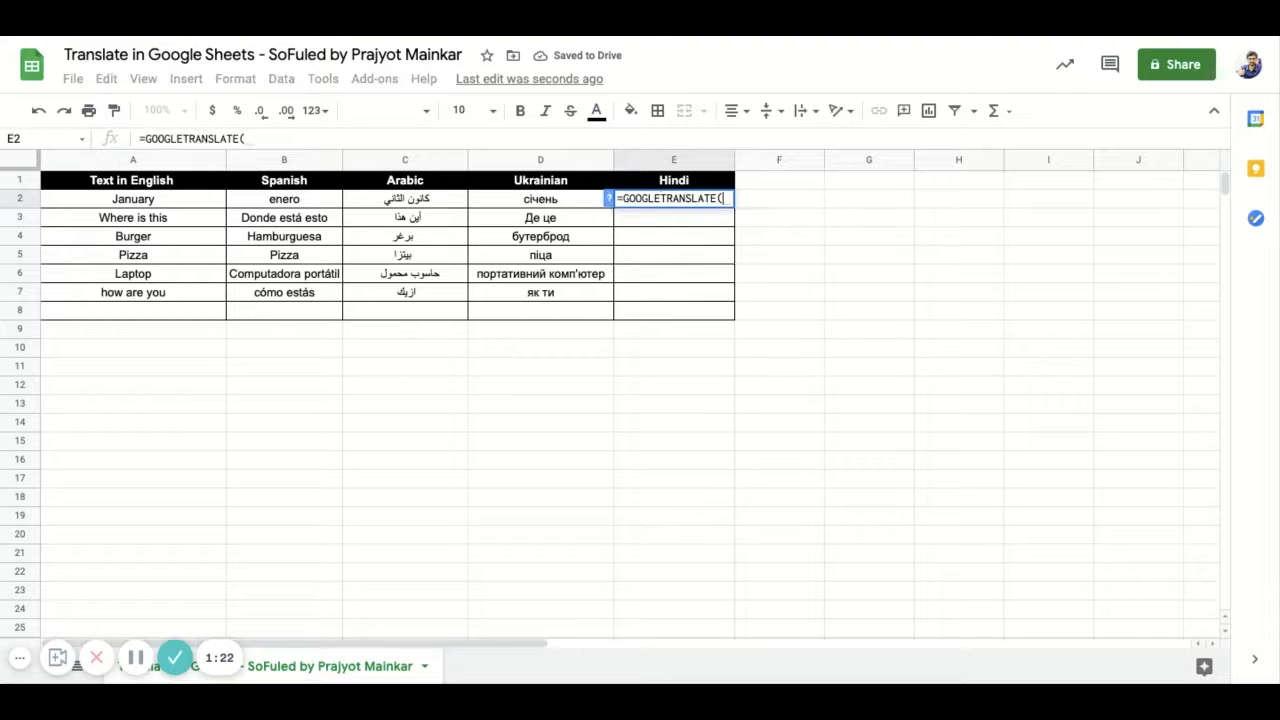
text(()
key(BackSpace)
text(A2,"eb)
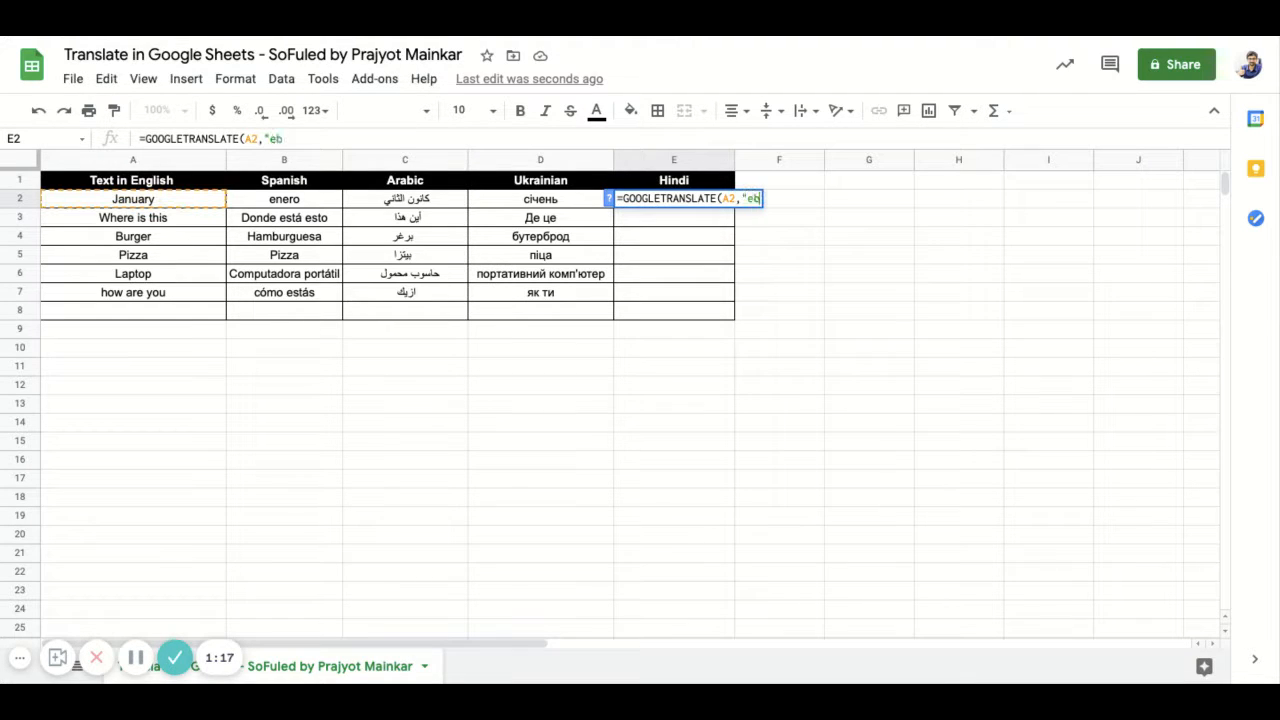
key(BackSpace)
text(n","h)
text(i"))
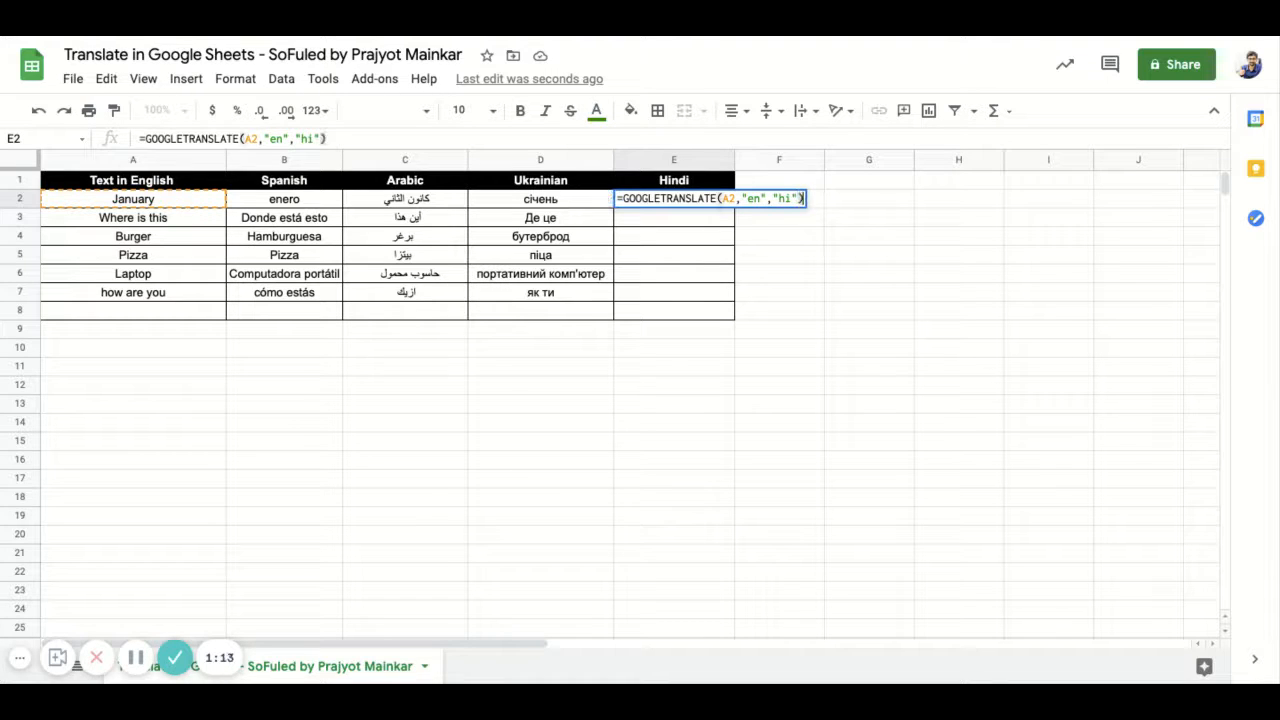
key(Return)
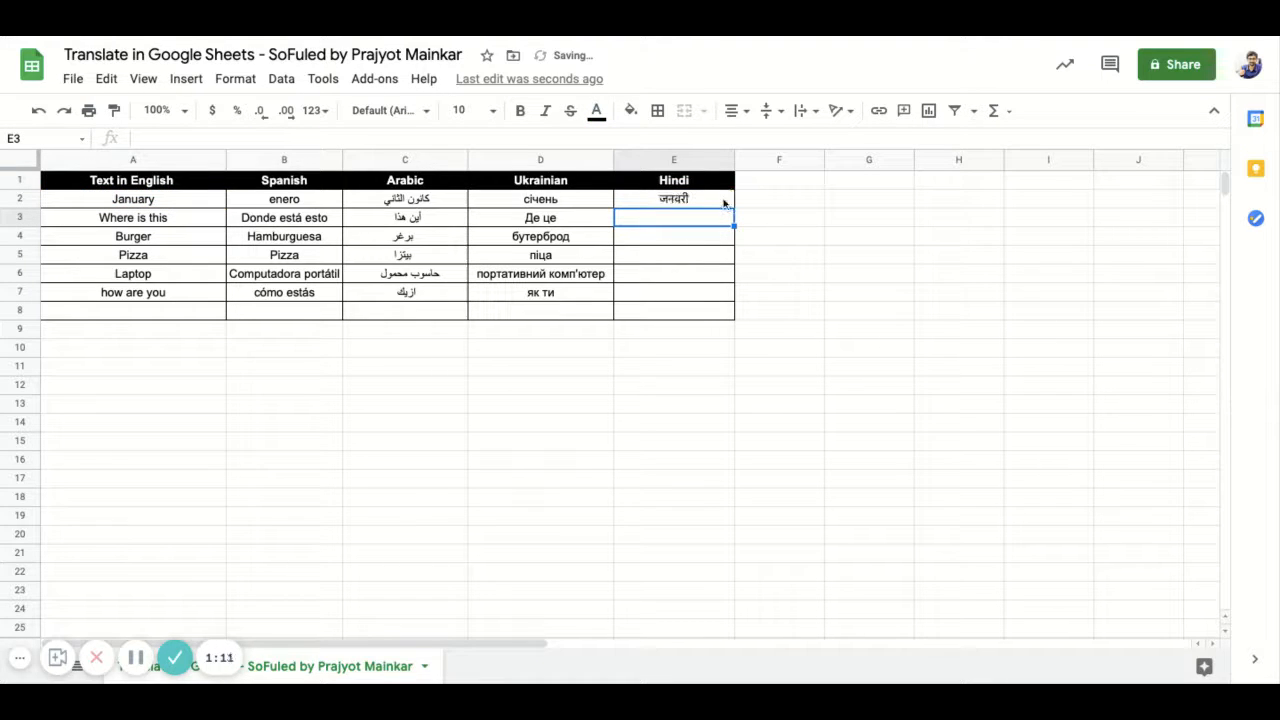
click(724, 203)
drag(734, 208, 727, 290)
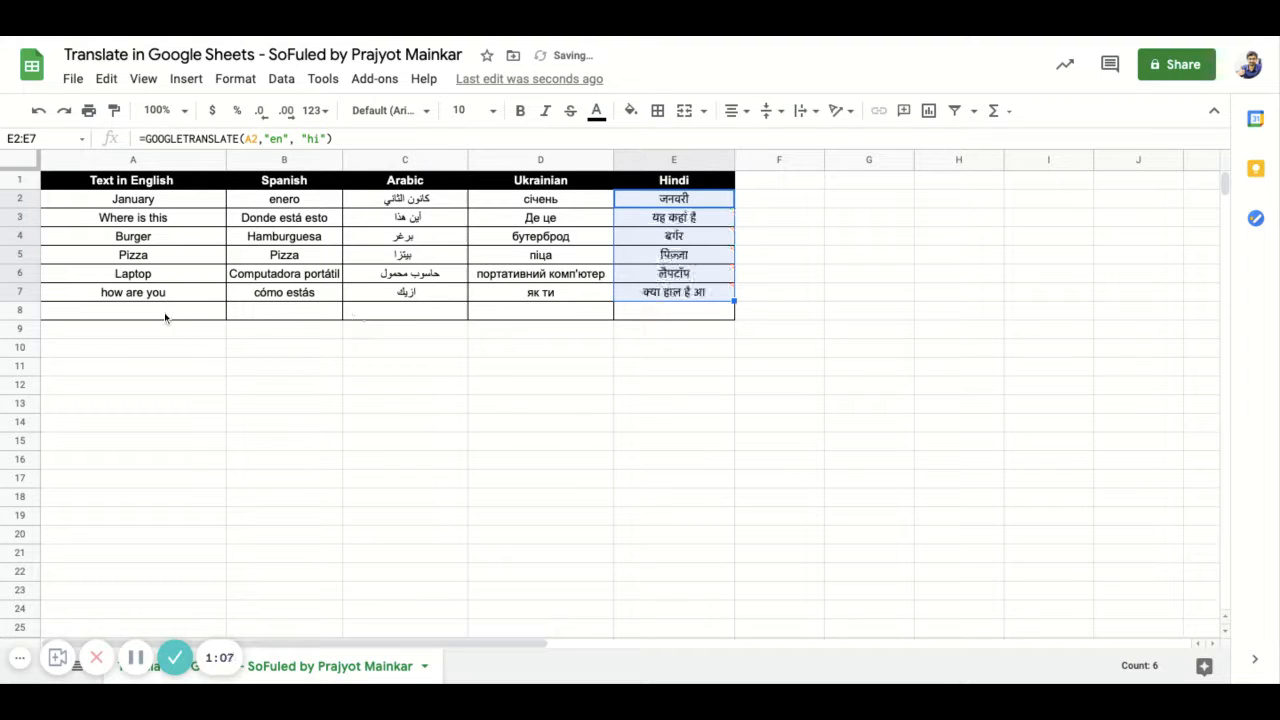
- Replace the English text in A7 with "this is a tutorial"
click(184, 291)
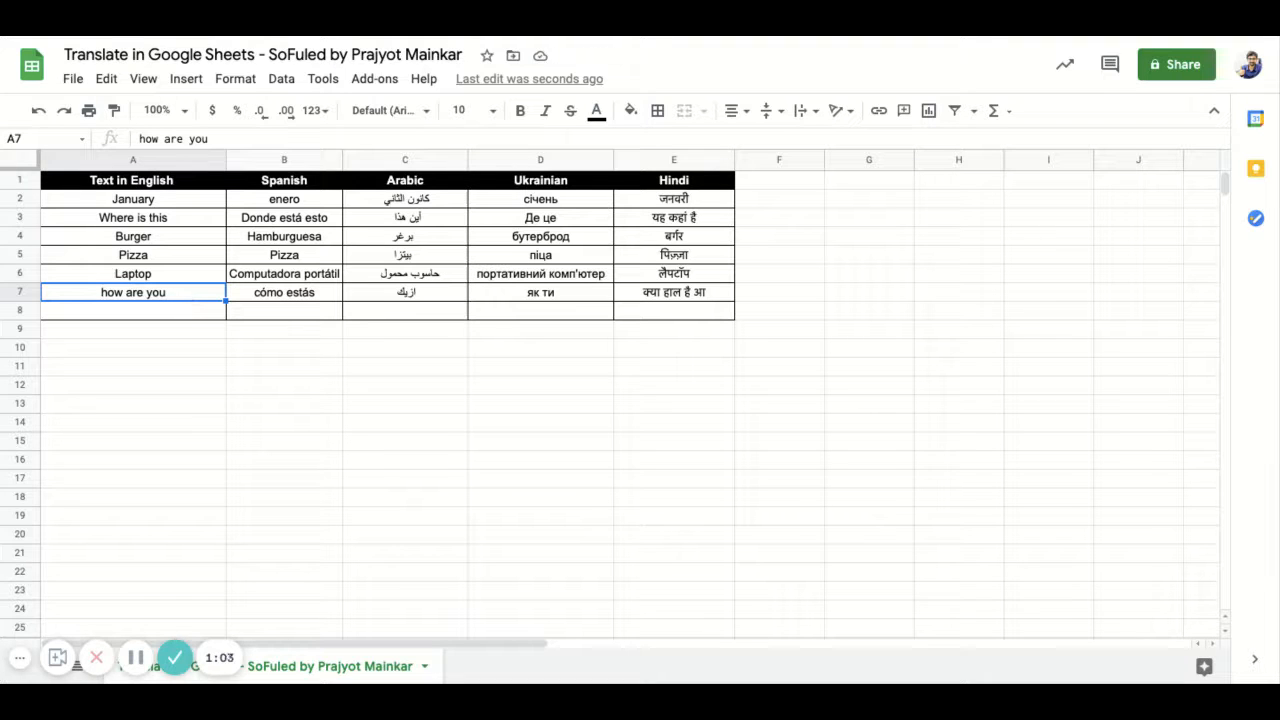
text(this is a tutorial)
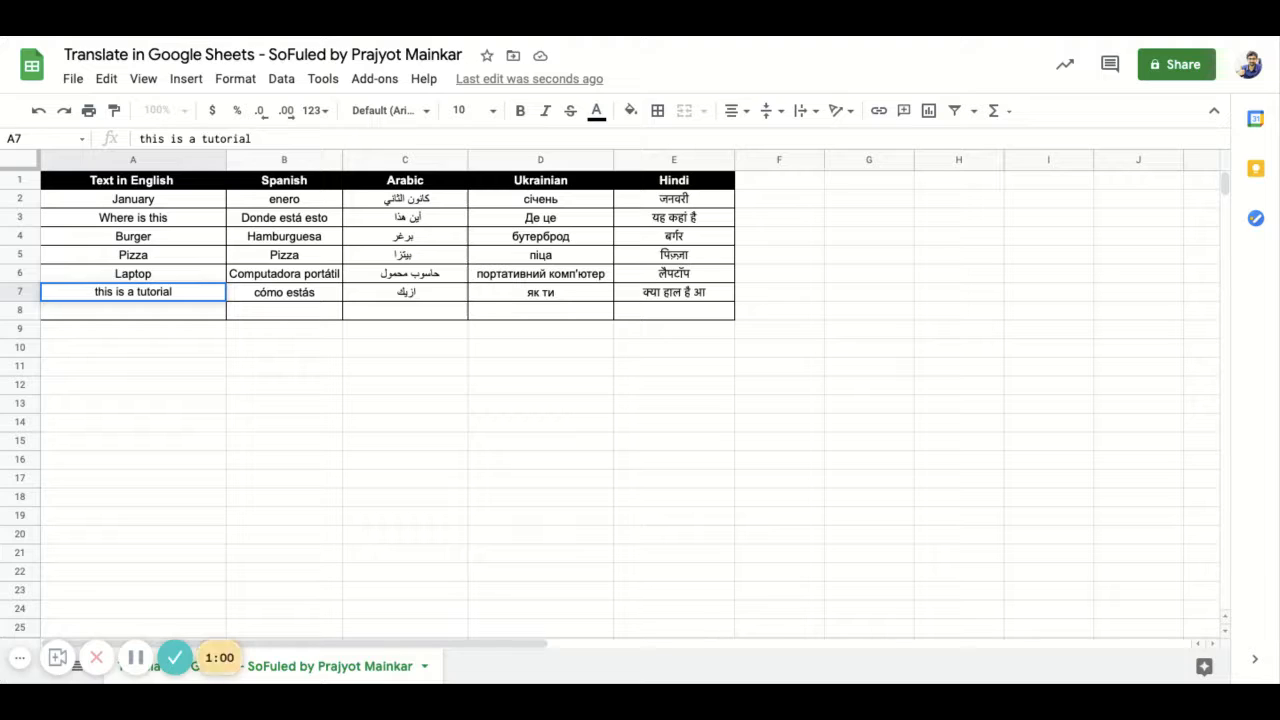
key(Return)
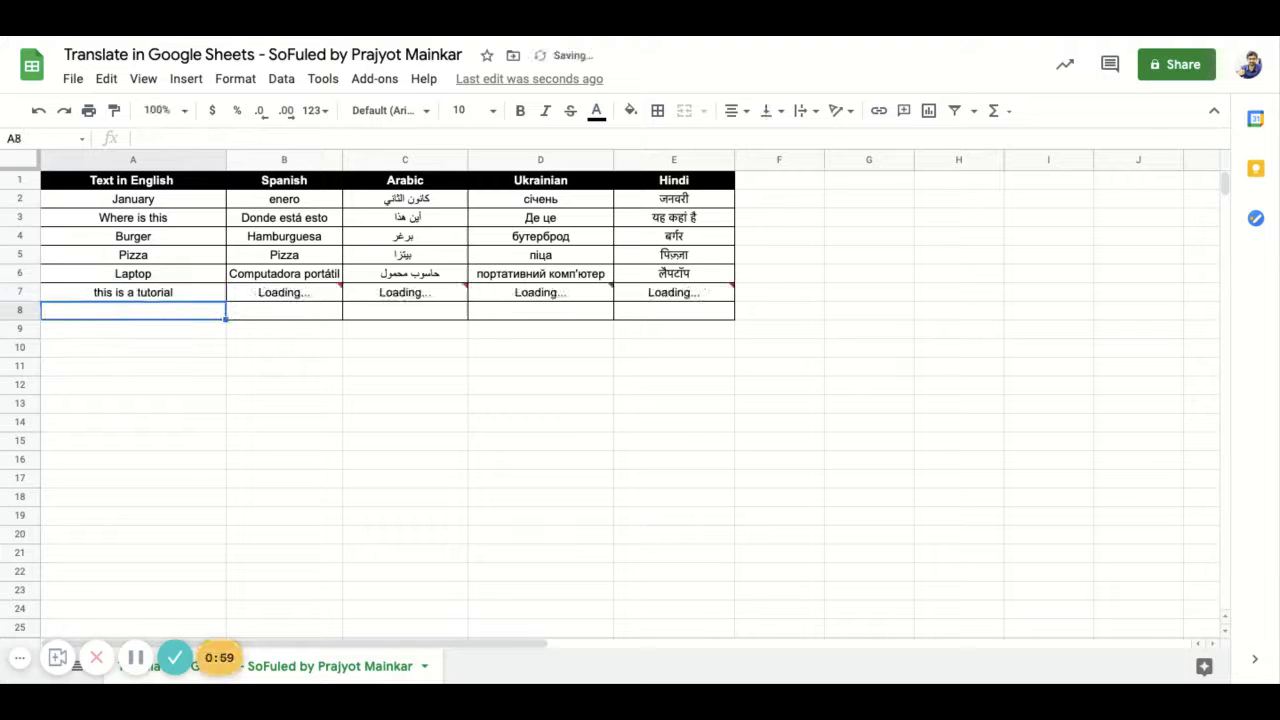